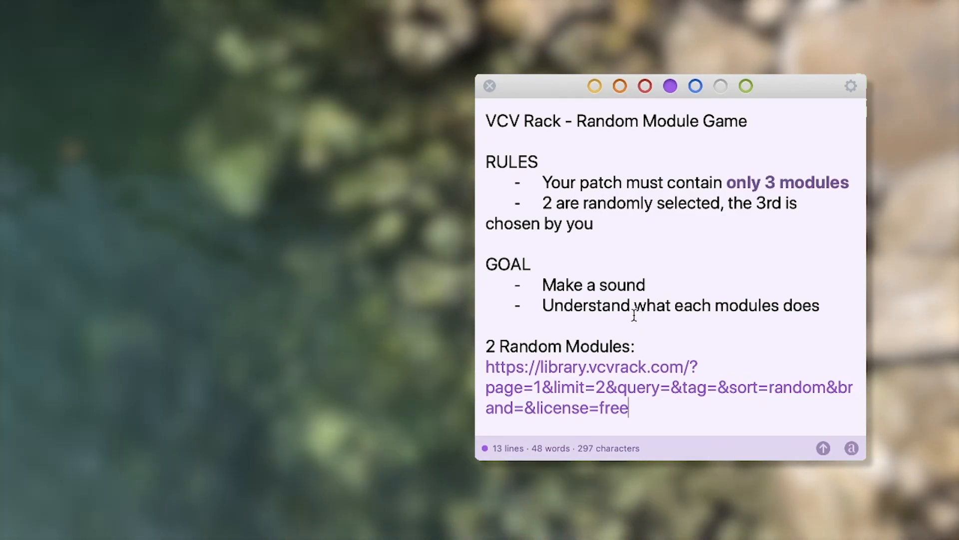
Open the note's VCV Rack library link that draws two random free modules
drag(577, 121, 750, 122)
click(579, 123)
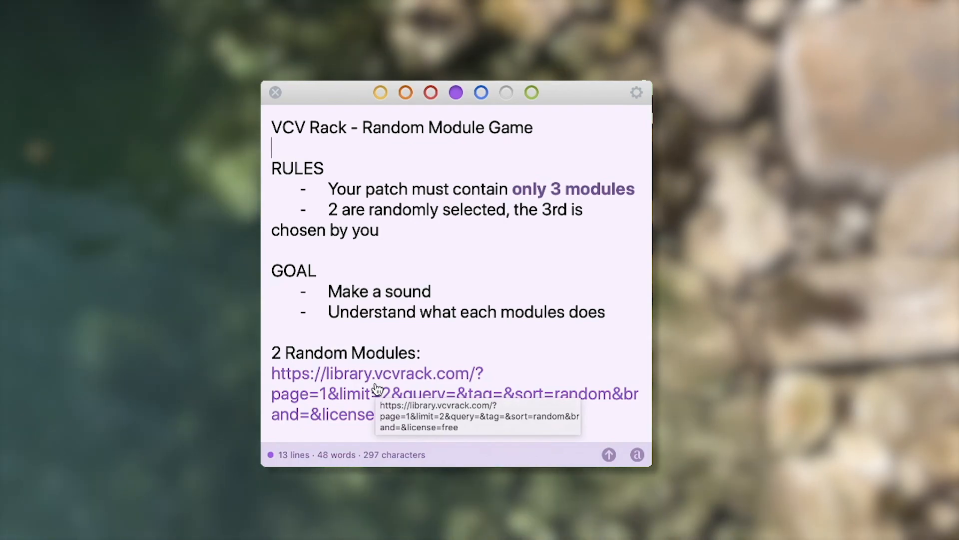
scroll(378, 389, down, 2)
click(409, 291)
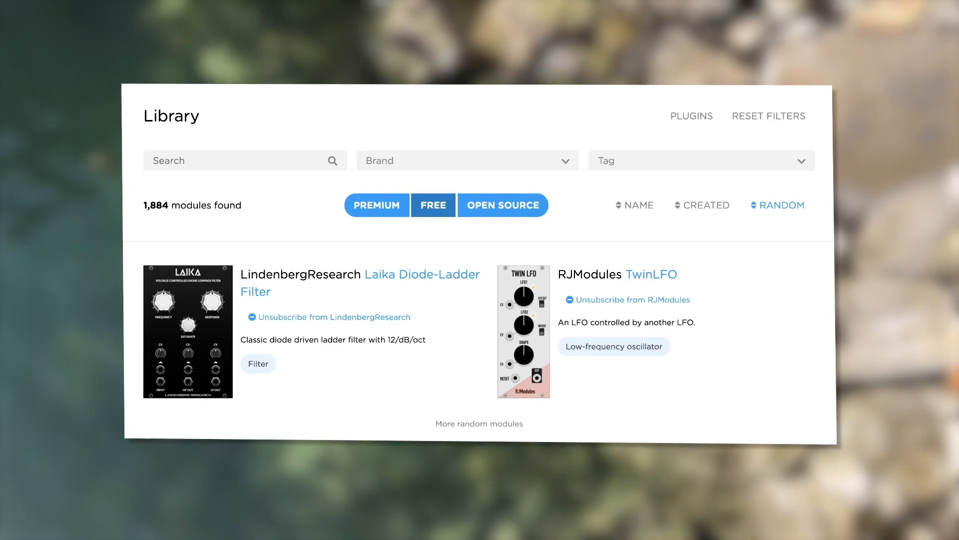
scroll(480, 300, down, 1)
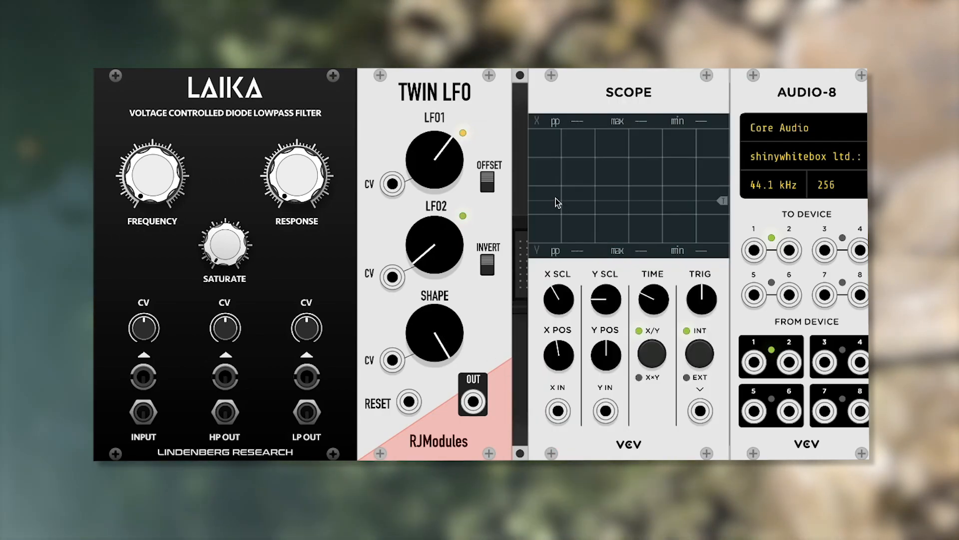
Place the Scope and Audio-8 modules directly beside Twin LFO and patch the Twin LFO output into the Scope's X input
drag(789, 92, 766, 103)
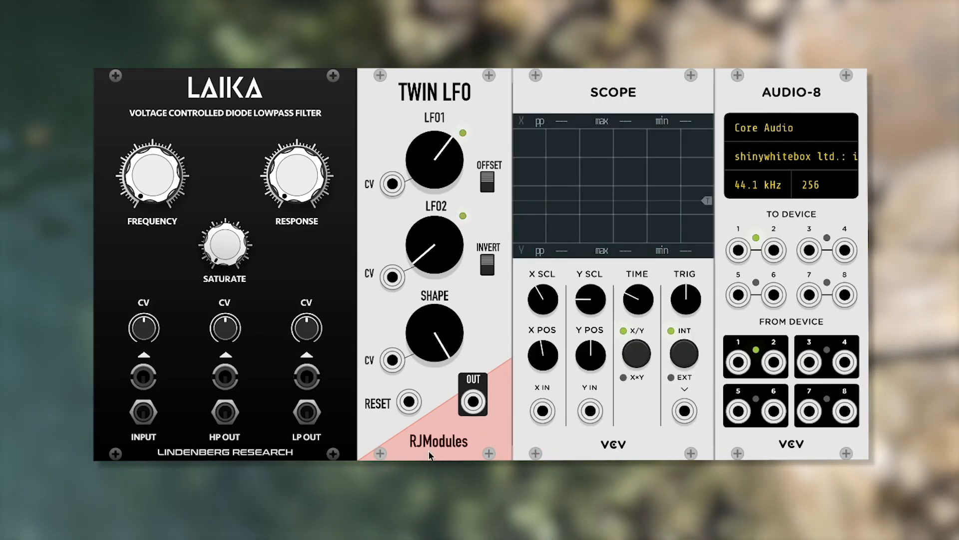
drag(471, 403, 542, 411)
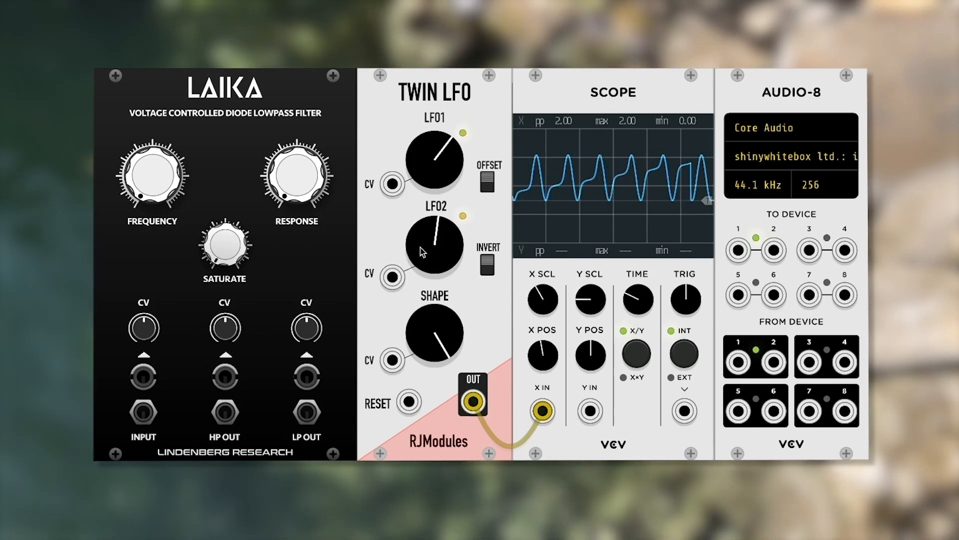
Vary Twin LFO's LFO2 and Shape knobs to compare the resulting waveforms on the Scope
drag(421, 245, 421, 238)
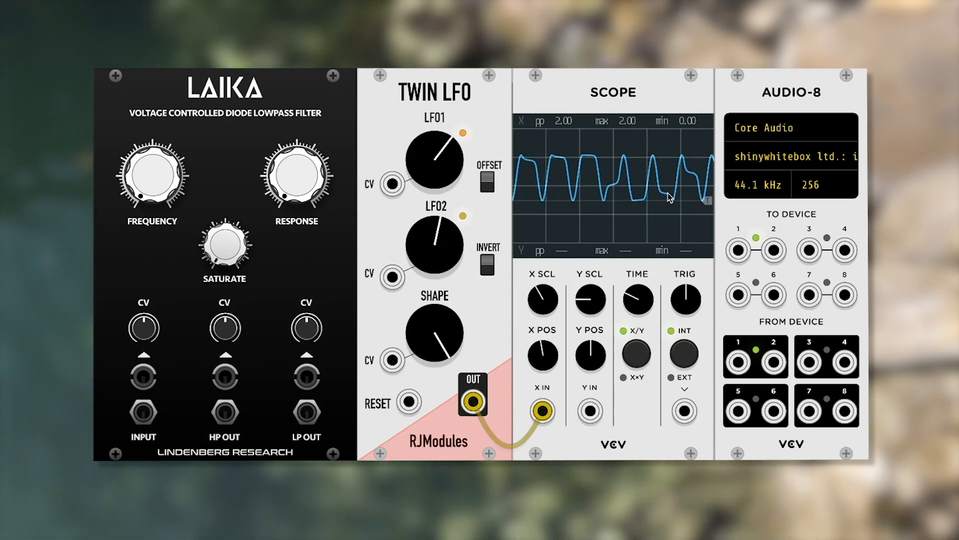
drag(421, 238, 422, 268)
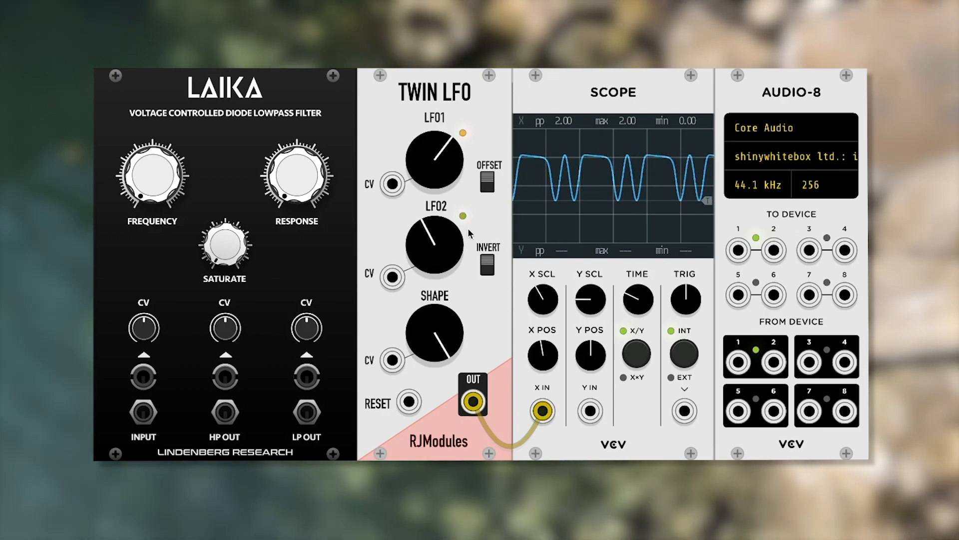
drag(430, 342, 430, 478)
drag(450, 246, 450, 291)
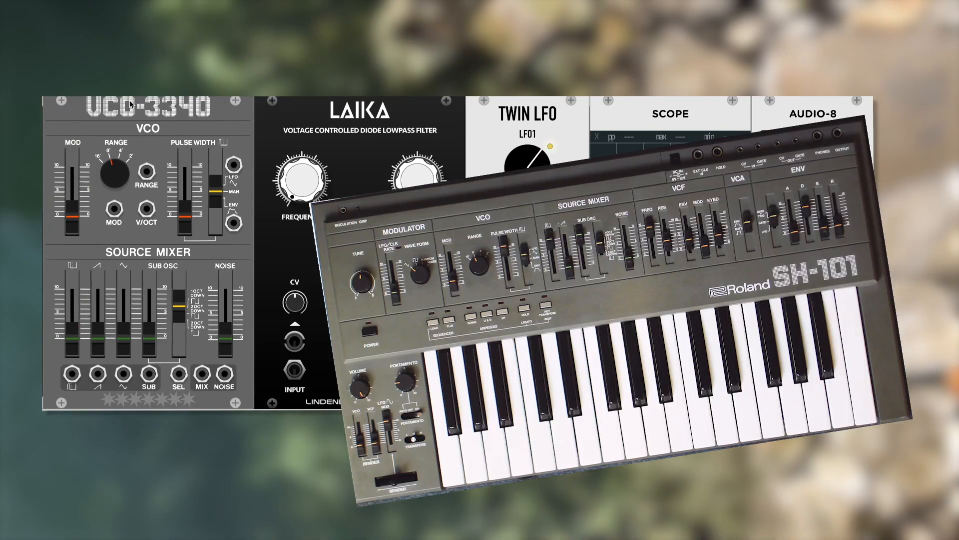
Check which panel theme options the VCO-3340 and Twin LFO modules offer
right_click(128, 104)
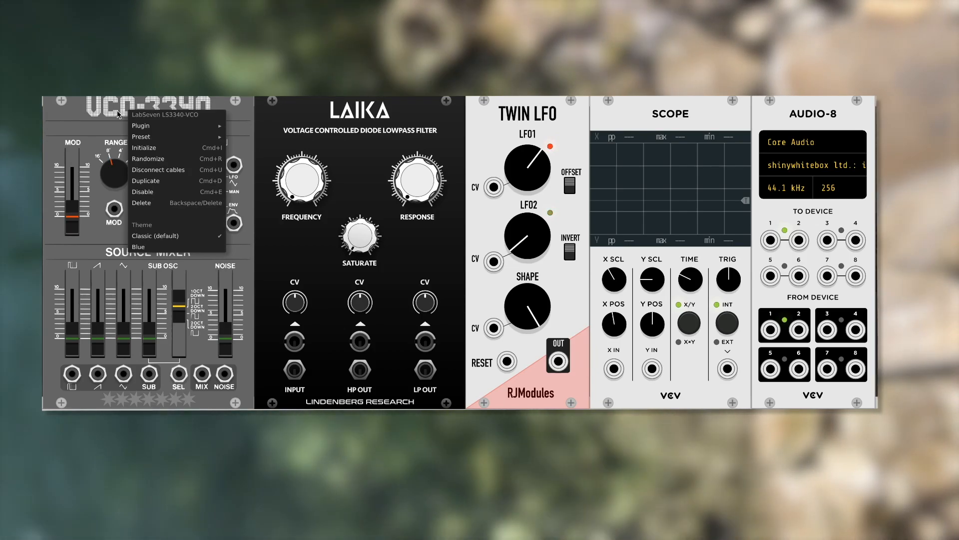
click(503, 130)
right_click(503, 129)
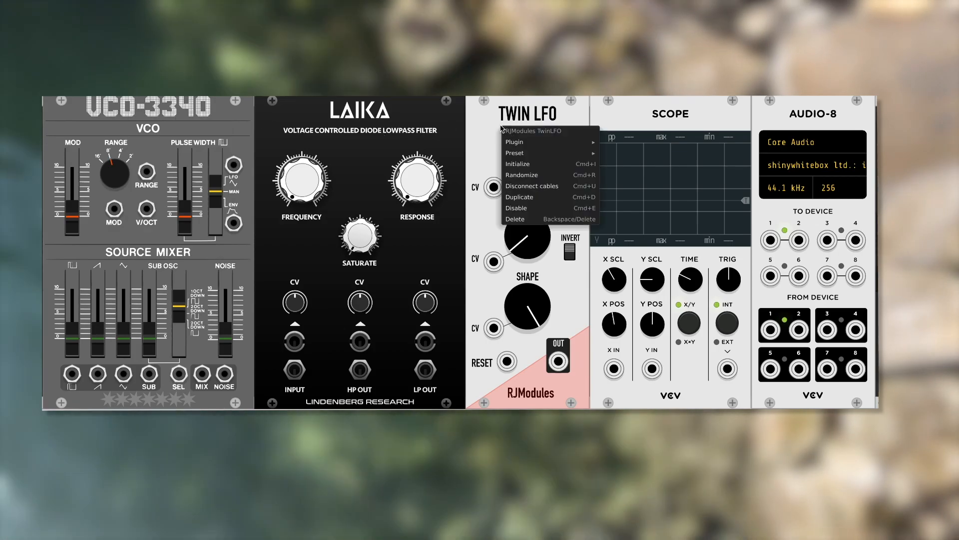
click(432, 122)
Apply a random panel style to the Laika filter module several times
right_click(432, 123)
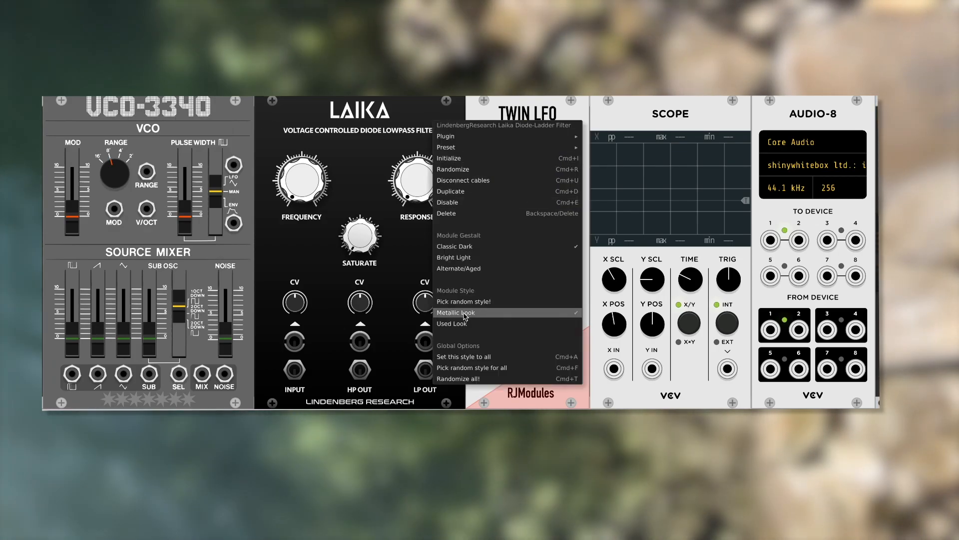
click(469, 307)
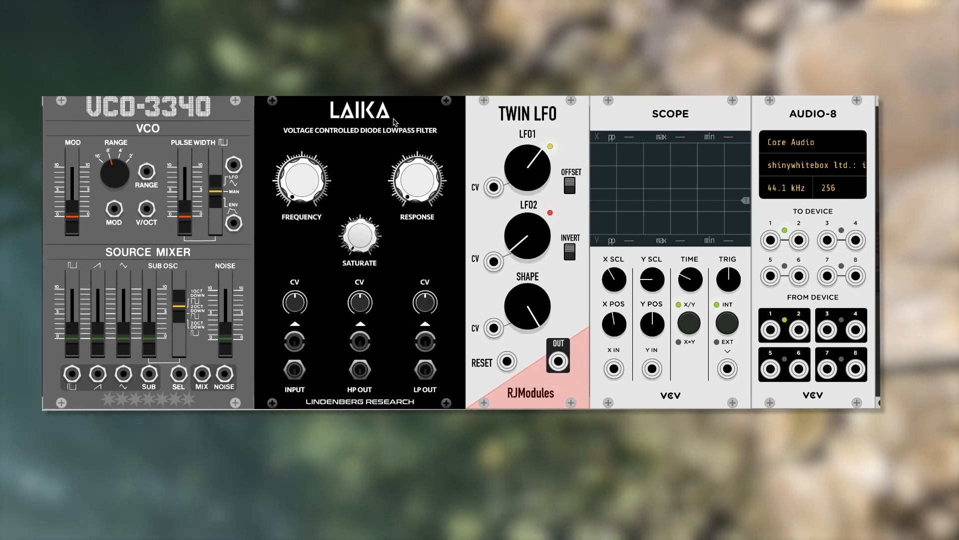
right_click(393, 119)
click(425, 303)
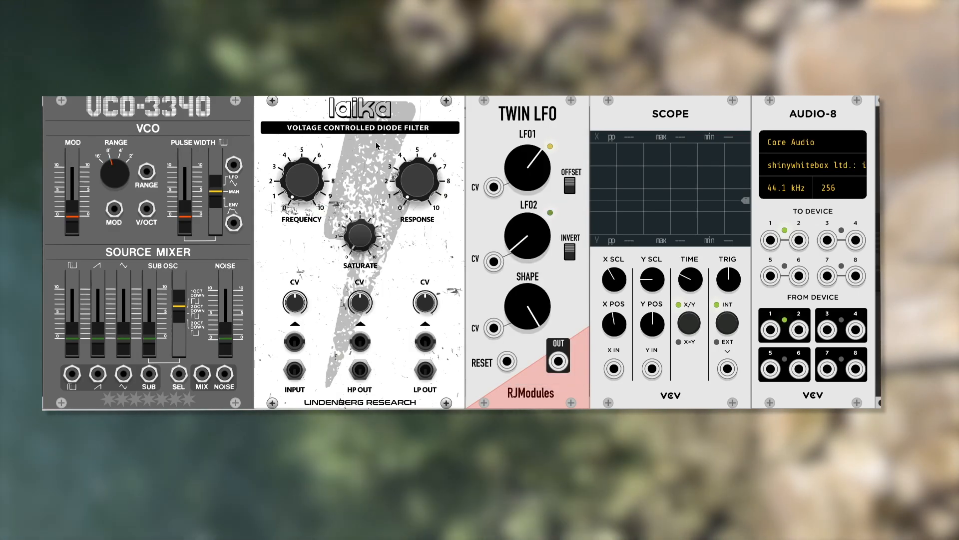
right_click(377, 146)
click(400, 325)
right_click(358, 149)
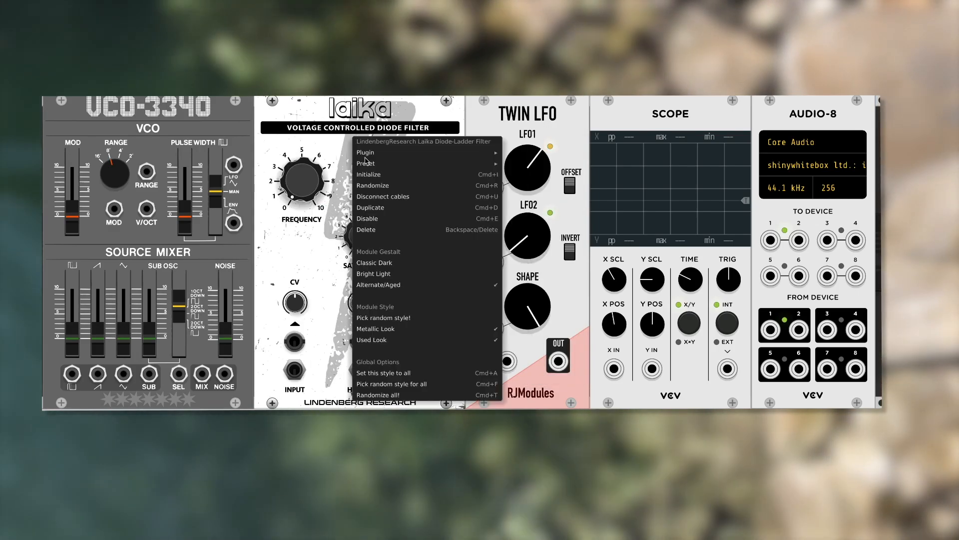
click(395, 318)
right_click(348, 140)
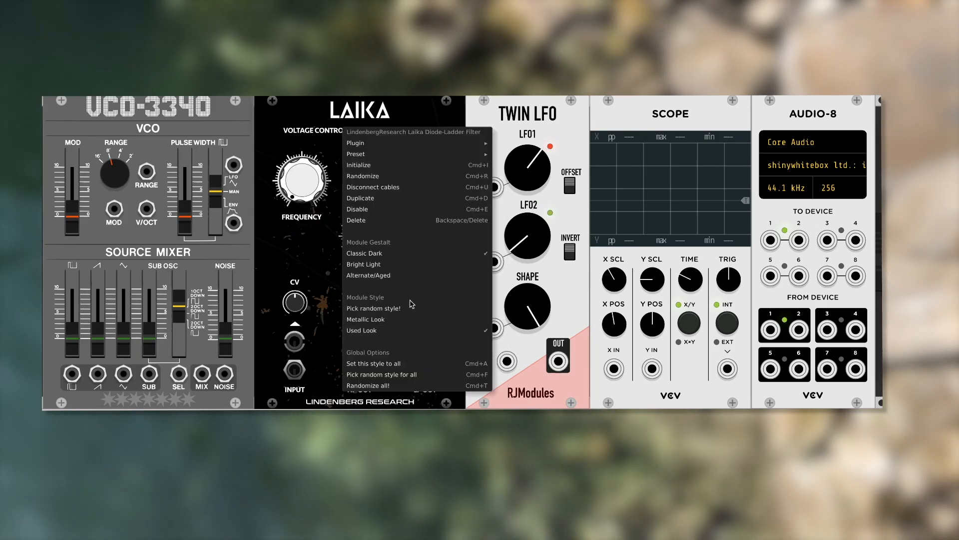
click(411, 305)
Set the Laika filter's panel to Bright Light with Metallic Look on and Used Look off
right_click(368, 139)
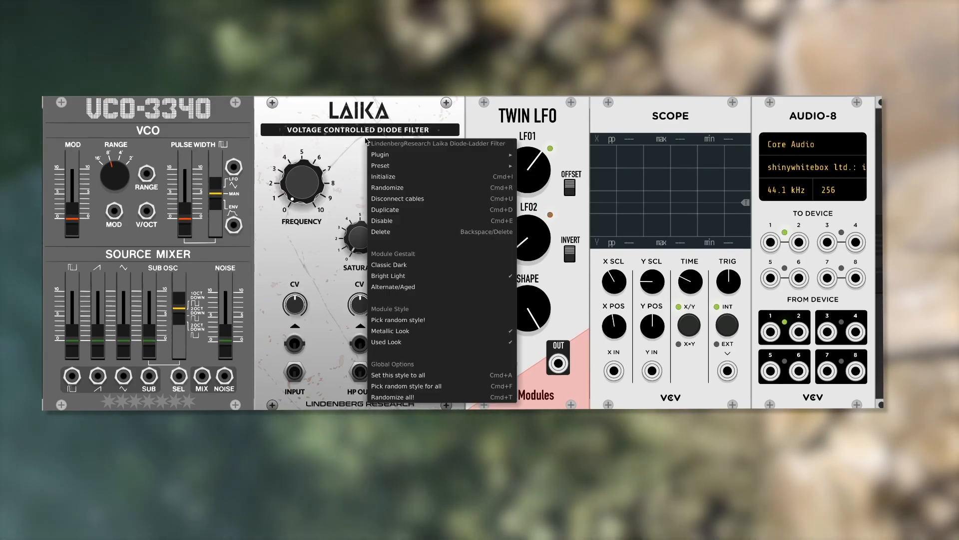
click(411, 277)
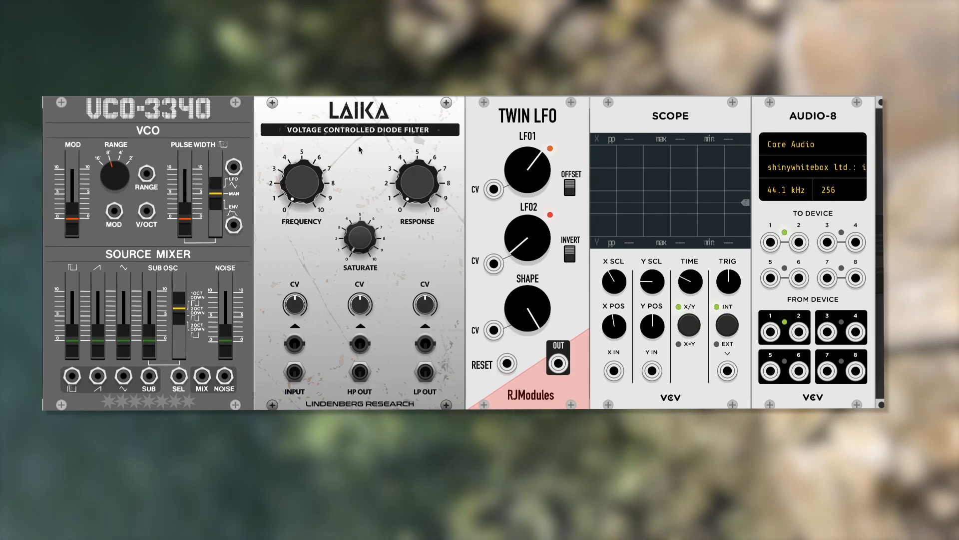
right_click(359, 149)
click(380, 272)
right_click(358, 162)
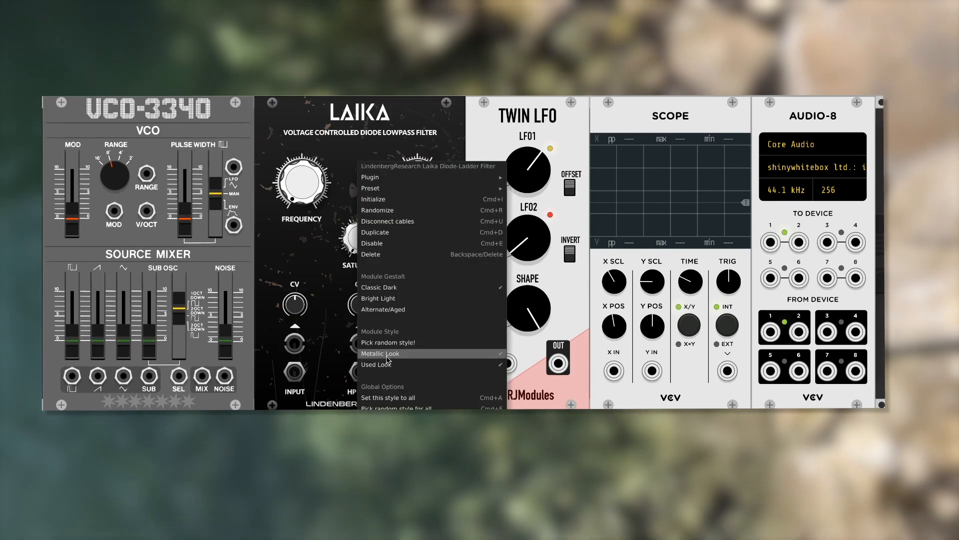
click(389, 353)
right_click(355, 154)
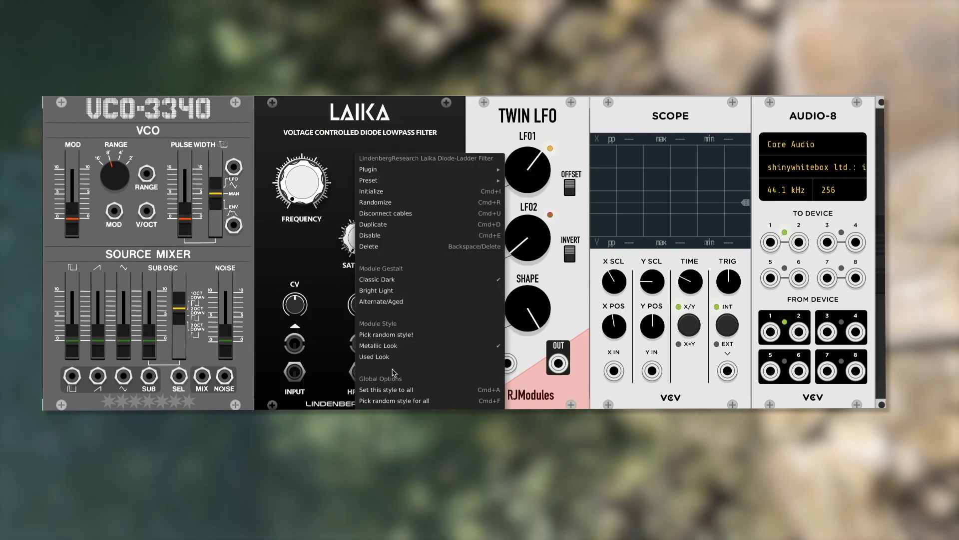
click(380, 291)
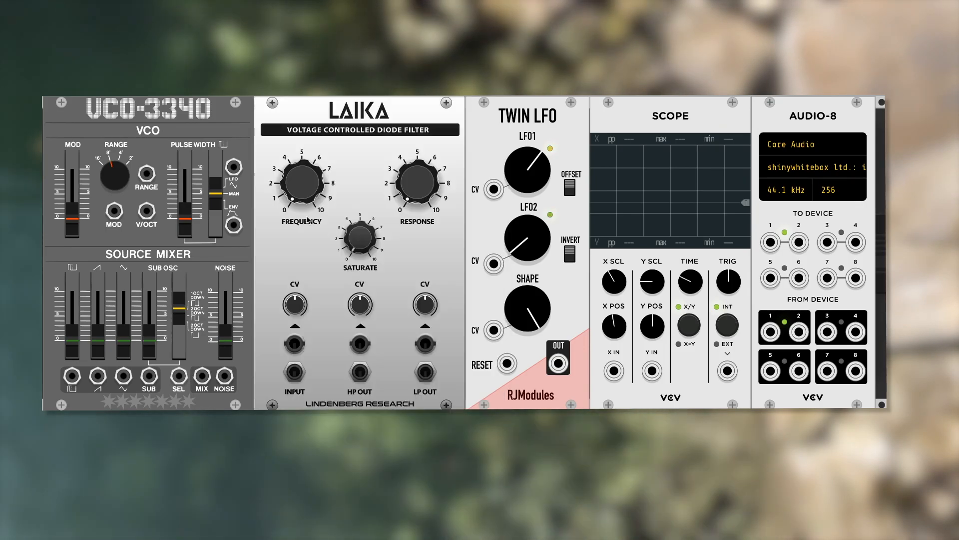
Switch the VCO-3340 module's theme to Blue
right_click(208, 121)
click(276, 261)
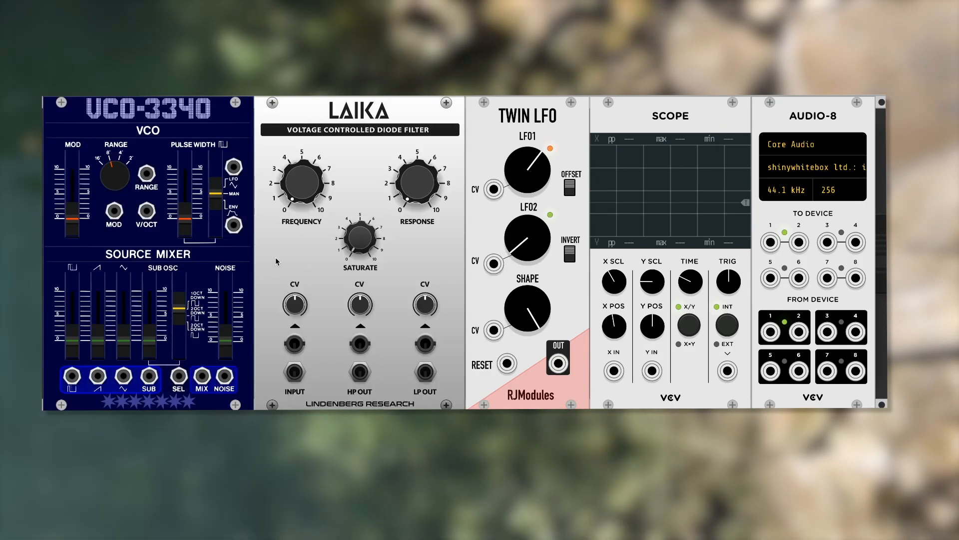
right_click(224, 124)
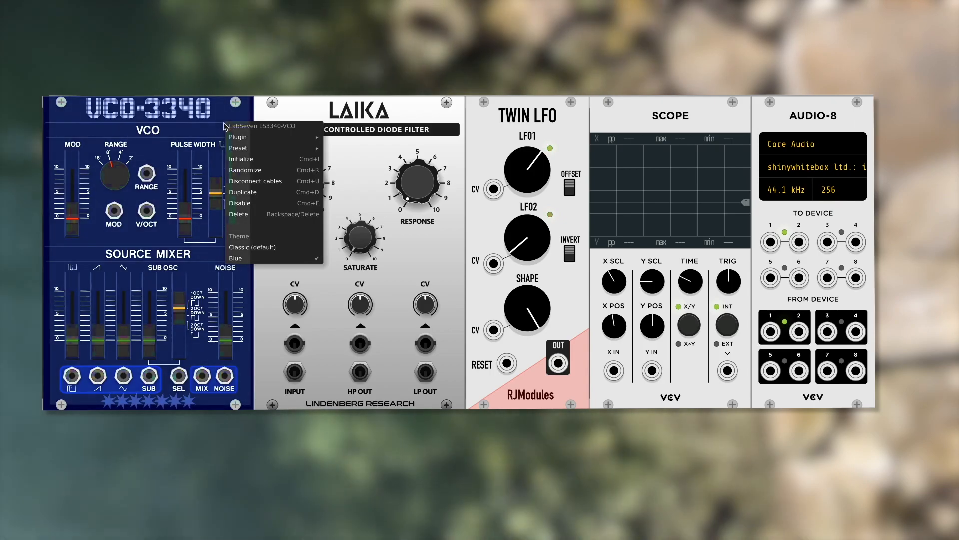
click(205, 126)
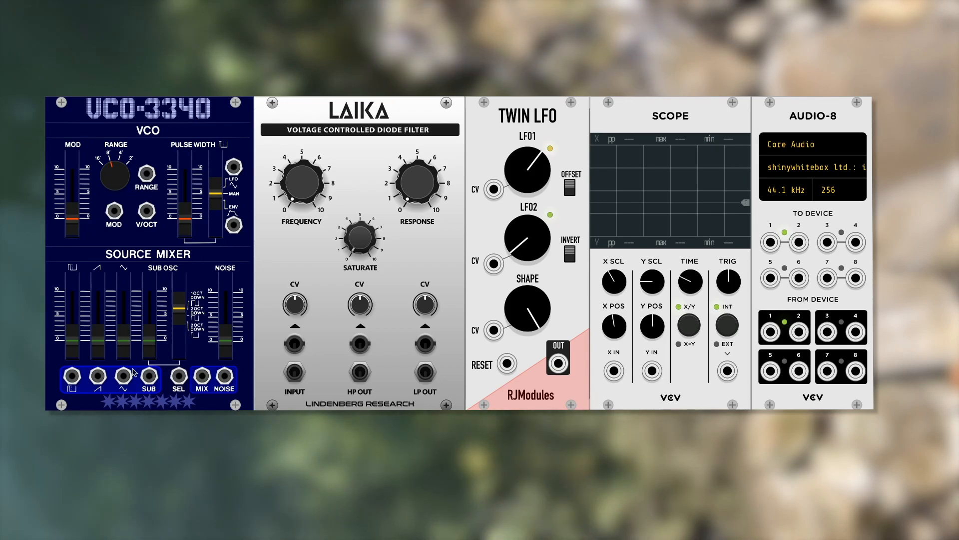
Patch the VCO-3340 SUB output into the Laika input and Laika's LP OUT to Audio-8 device channels 1 and 2
drag(150, 378, 294, 371)
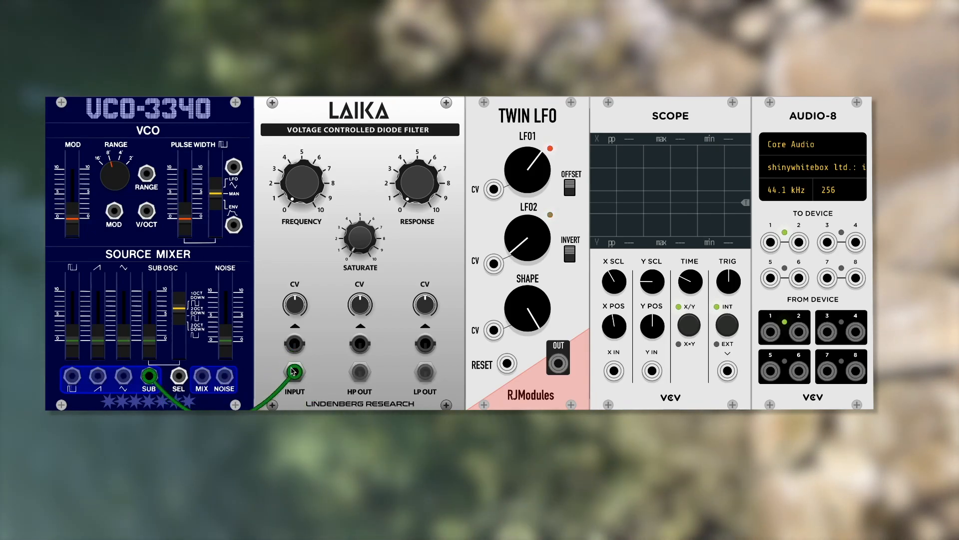
drag(433, 377, 771, 332)
drag(801, 241, 786, 278)
drag(800, 241, 425, 374)
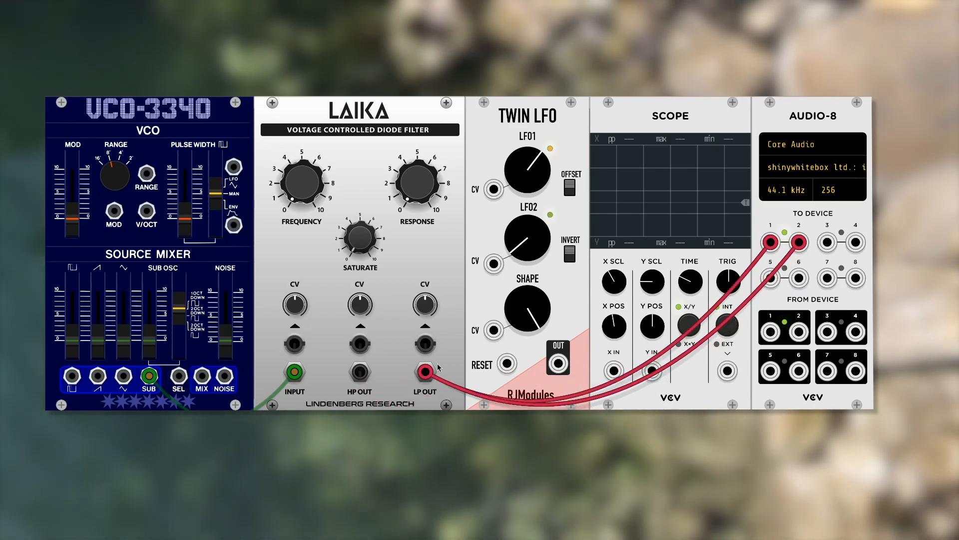
Modulate Laika's frequency CV with the Twin LFO output, raising Frequency to about 5.5 and its CV amount to maximum
drag(558, 364, 299, 346)
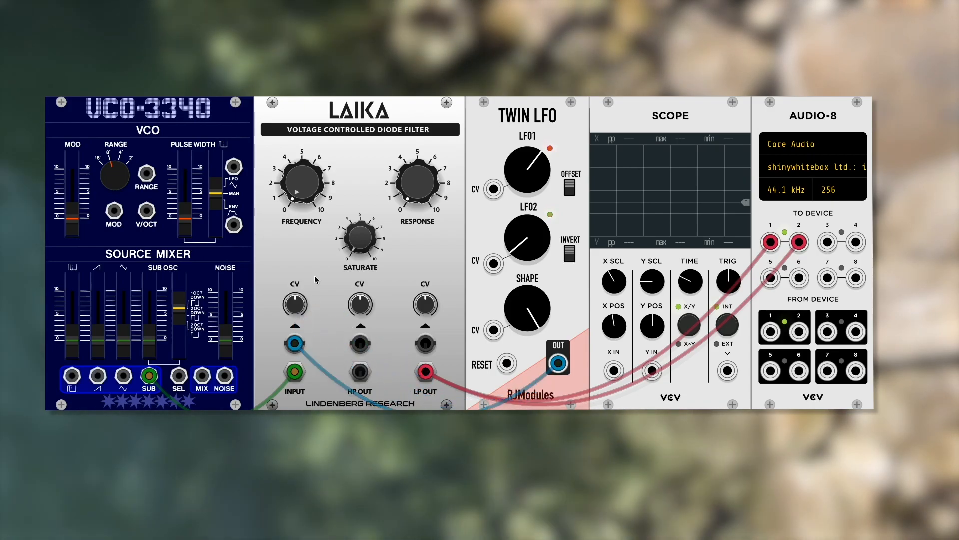
drag(290, 184, 305, 170)
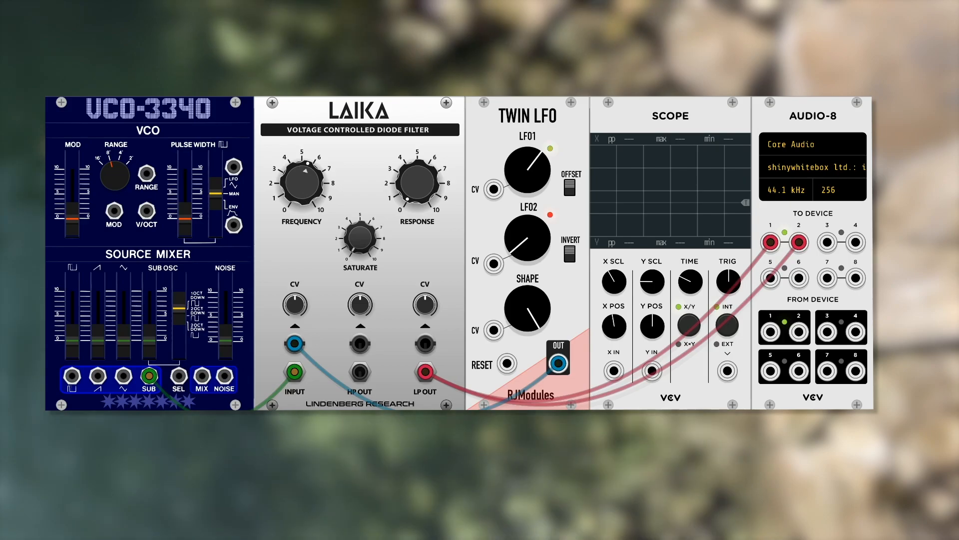
drag(306, 306, 306, 292)
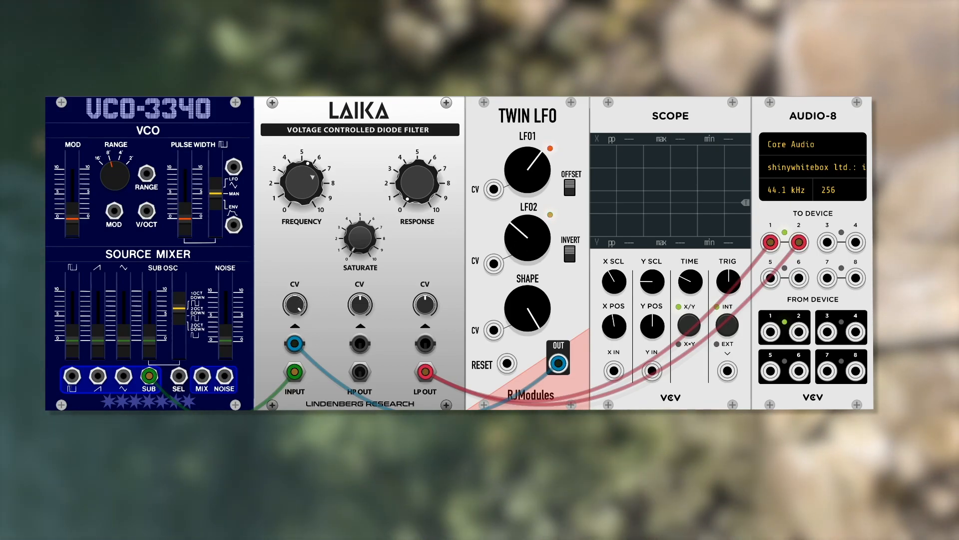
Set the VCO-3340 range to 16' and readjust the Laika filter's Frequency and Response knobs
drag(313, 178, 115, 190)
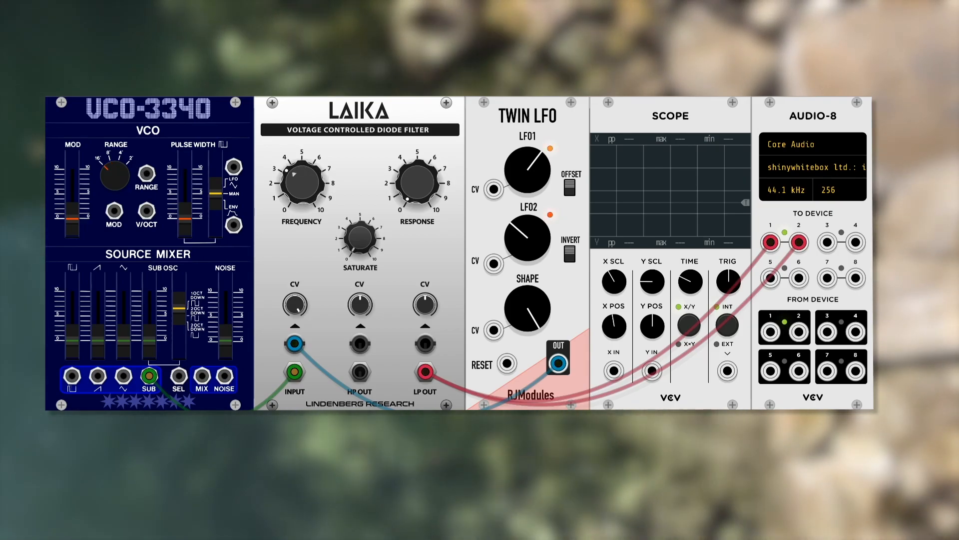
drag(302, 180, 301, 161)
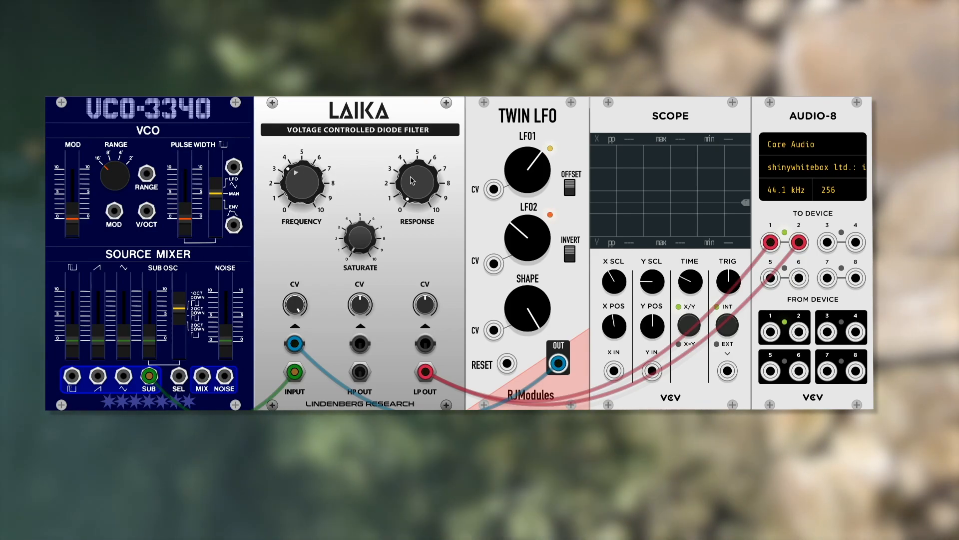
drag(435, 176, 435, 146)
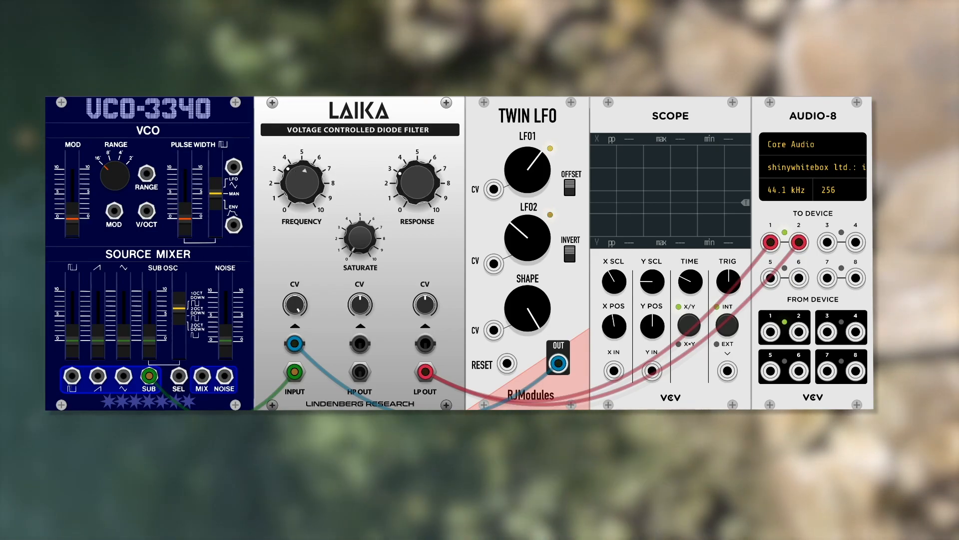
Try faster and slower LFO2 rates on Twin LFO and raise the Laika filter's Response to about 5
drag(527, 238, 528, 221)
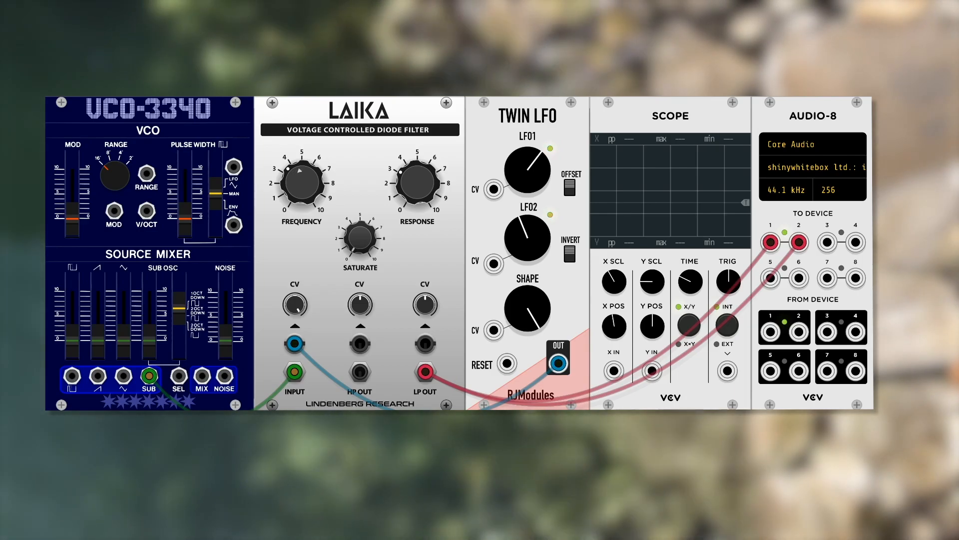
drag(519, 248, 519, 260)
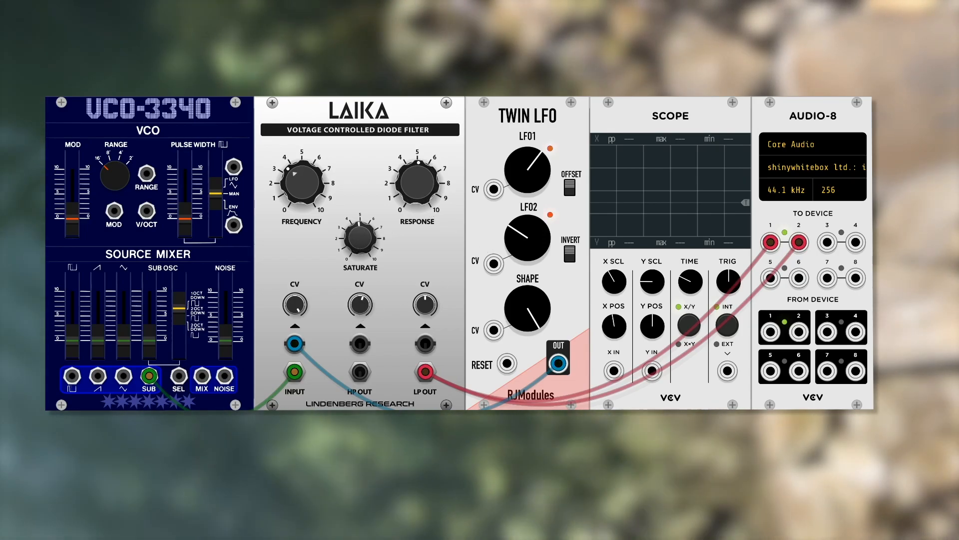
drag(418, 182, 418, 148)
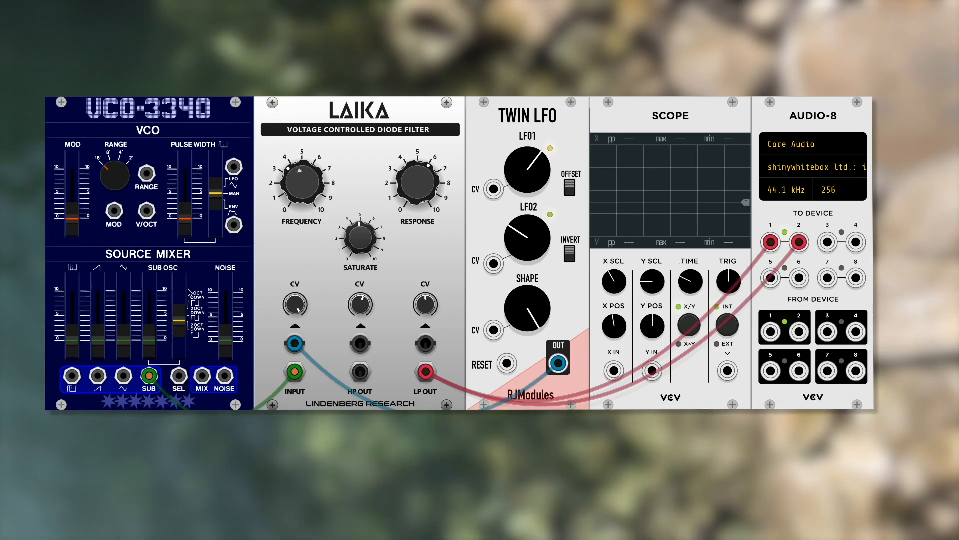
Raise the sub oscillator level to near maximum in the VCO-3340's source mixer
drag(149, 342, 149, 303)
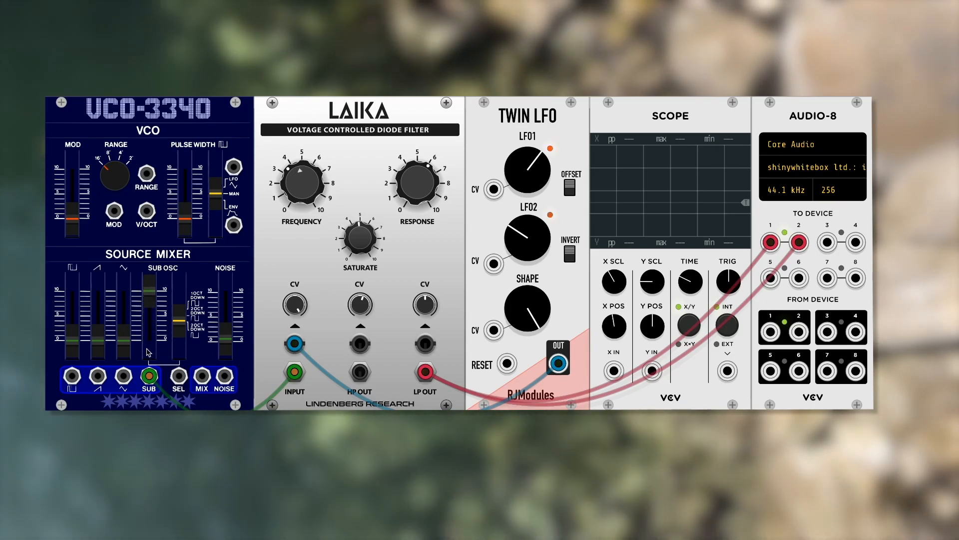
Raise the noise level in the VCO-3340's source mixer to near maximum and readjust Laika's Saturate, Response and Frequency
drag(188, 216, 188, 213)
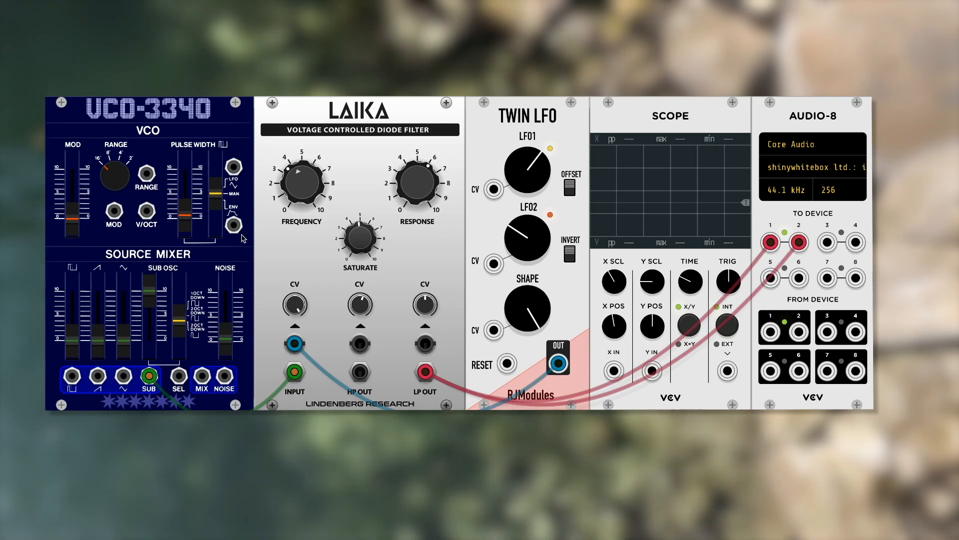
drag(226, 341, 226, 290)
drag(359, 239, 360, 230)
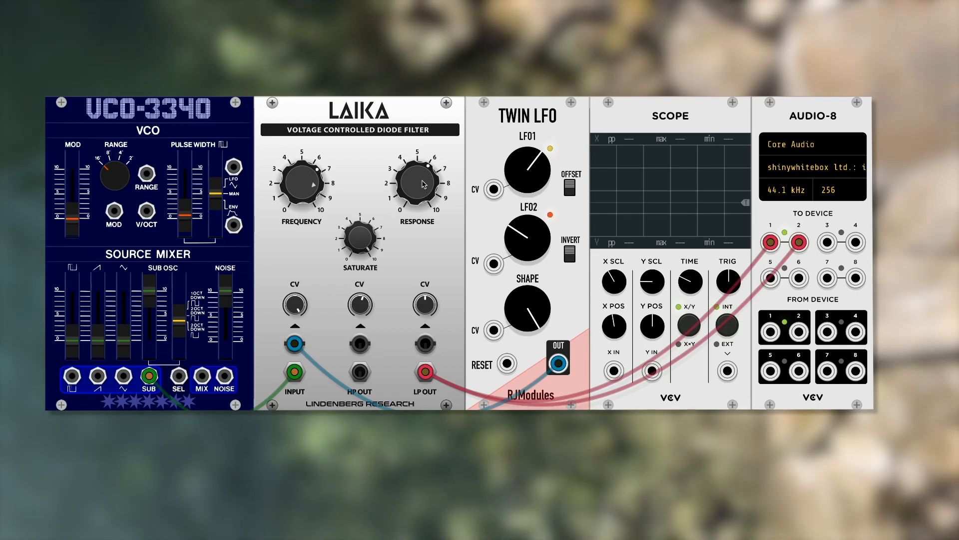
drag(423, 188, 423, 165)
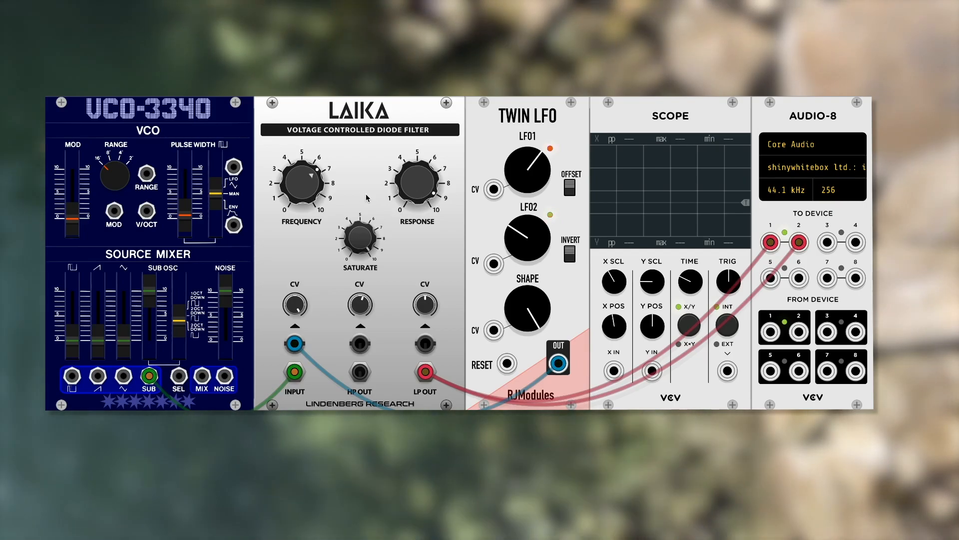
drag(302, 181, 302, 198)
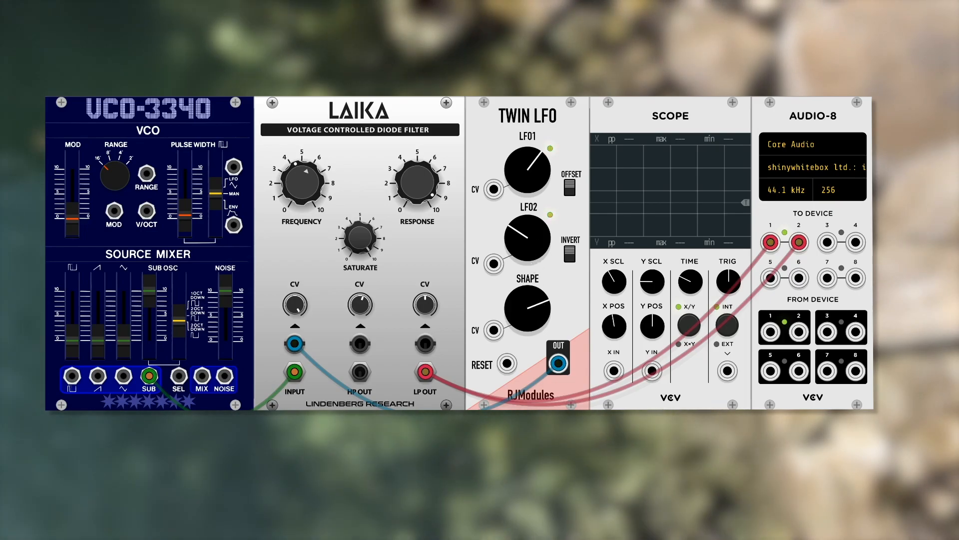
Turn down Twin LFO's Shape and raise its LFO2 rate to just below the middle
drag(528, 309, 528, 338)
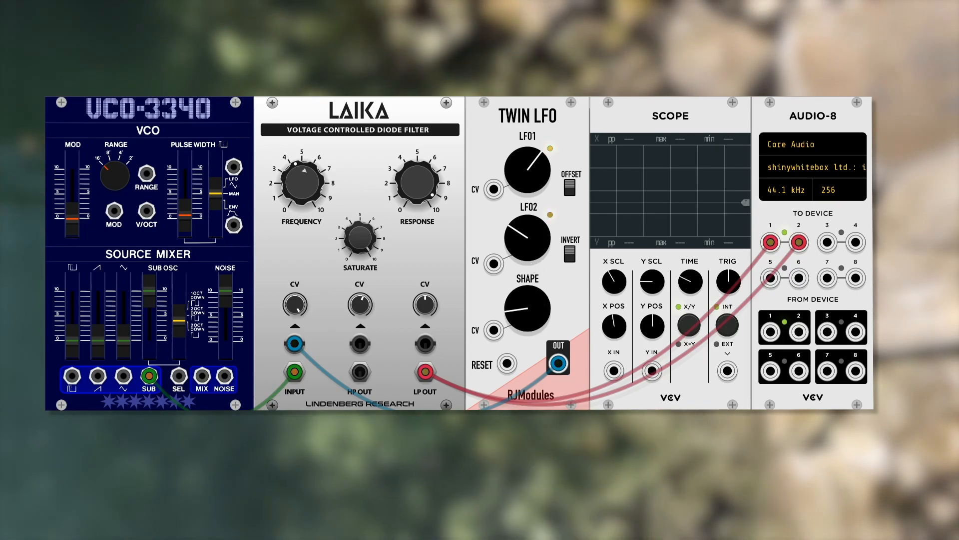
drag(527, 237, 528, 220)
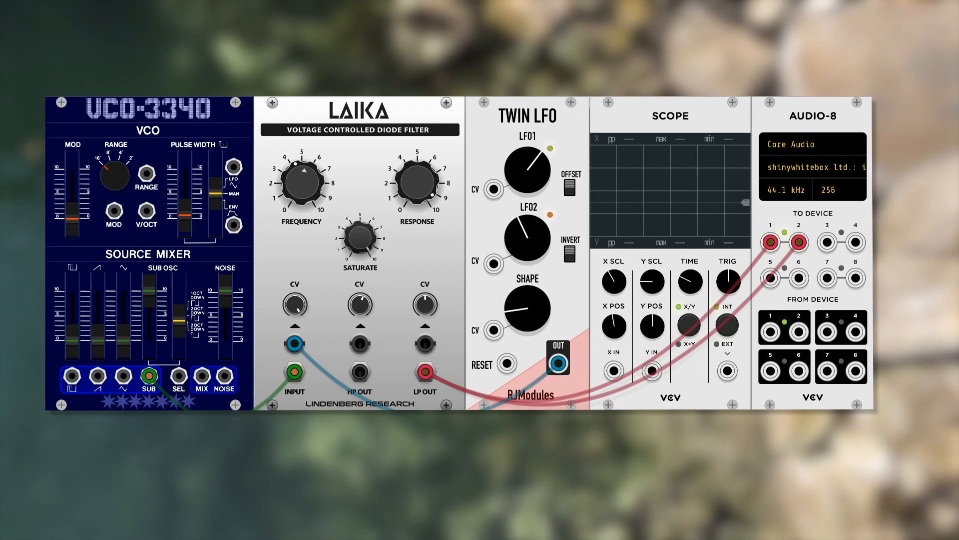
drag(528, 237, 528, 235)
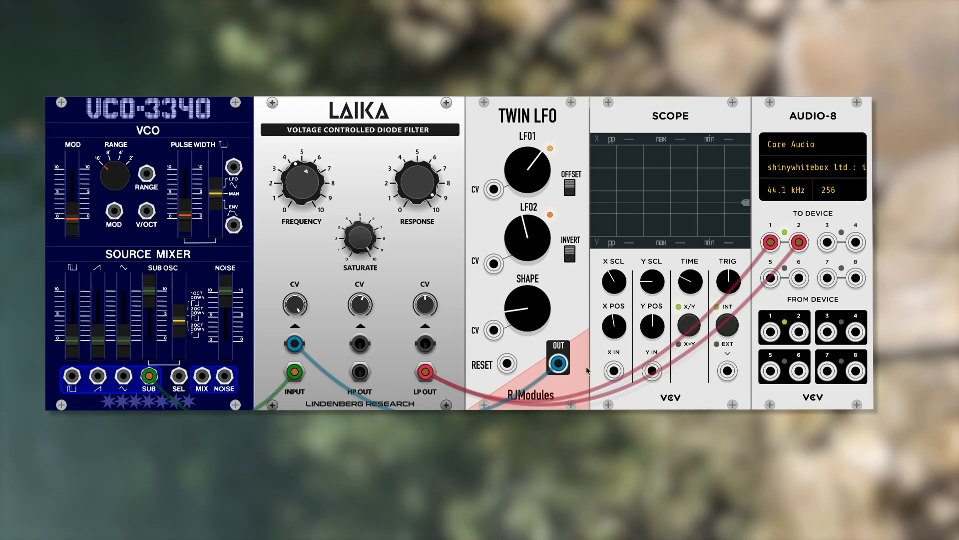
Patch the Twin LFO output into the Scope's X input and view the waveform with a slower LFO2 and higher Shape
drag(559, 363, 614, 370)
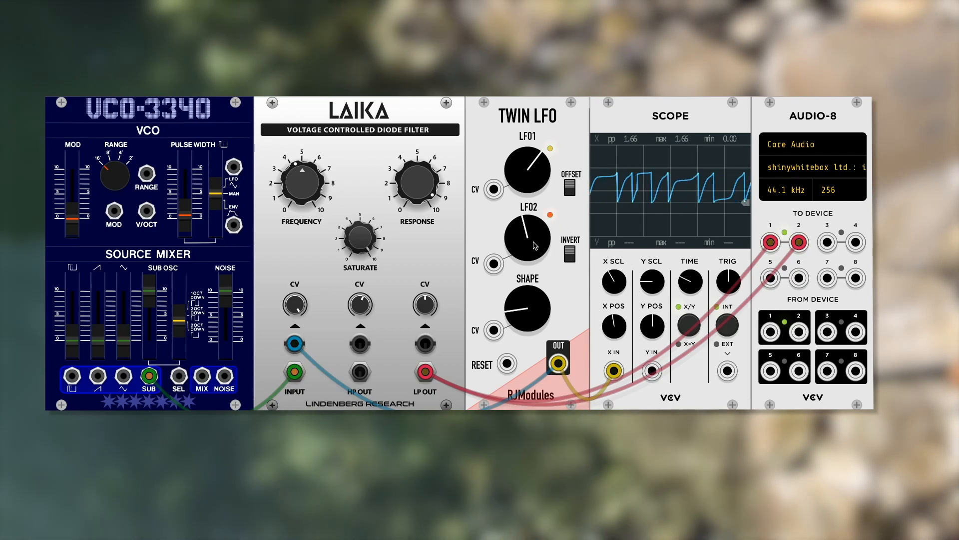
mouse_move(536, 245)
mouse_down()
mouse_move(536, 208)
mouse_move(535, 250)
mouse_up()
drag(529, 311, 529, 267)
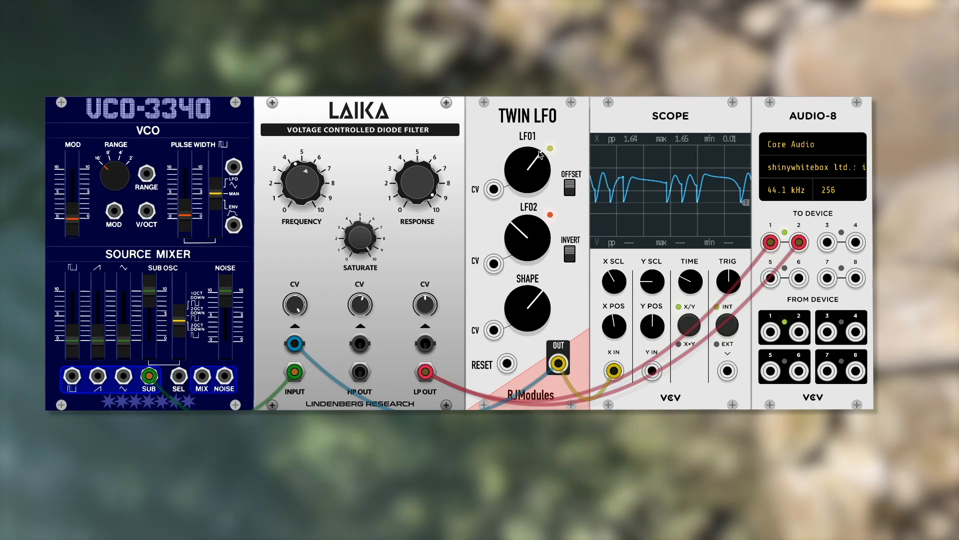
Toggle the Offset and change the LFO2 rate on Twin LFO, and readjust the Laika filter's Response
drag(535, 245, 535, 237)
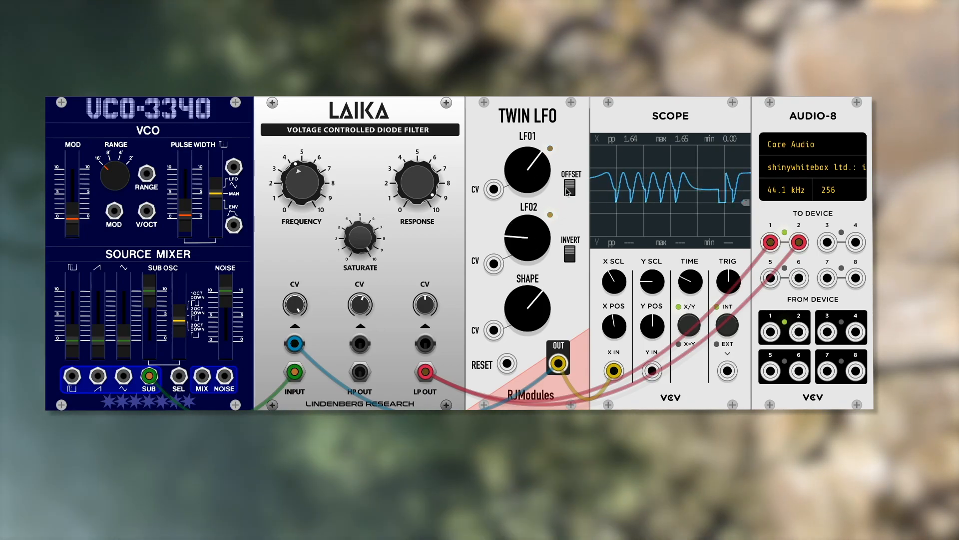
click(570, 187)
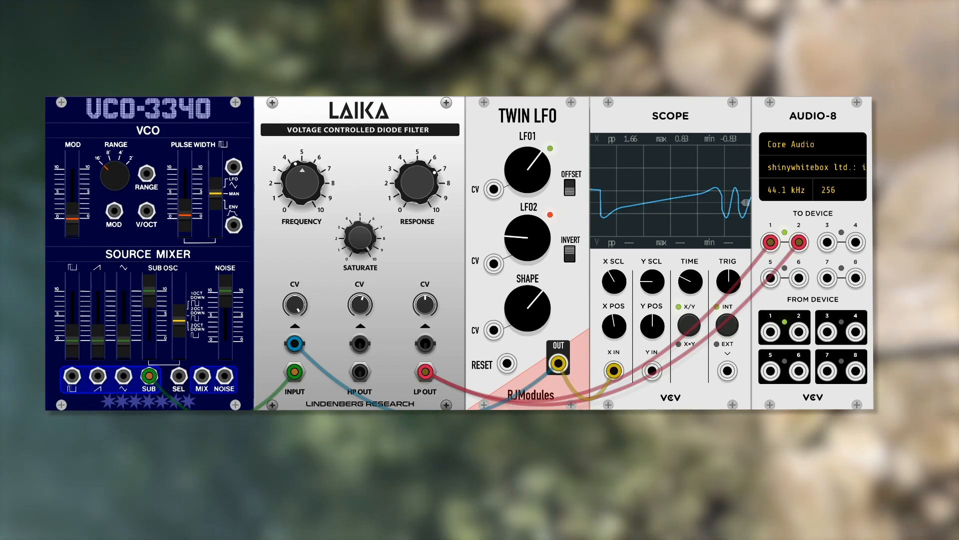
drag(412, 183, 411, 188)
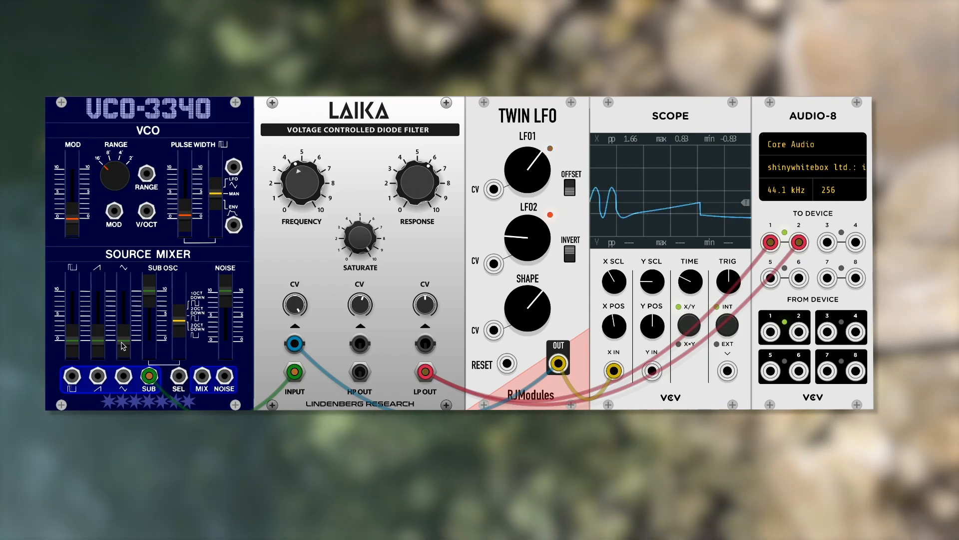
Raise the sine level in the VCO-3340's source mixer and patch the sine output into Twin LFO's LFO2 CV input
drag(123, 336, 123, 324)
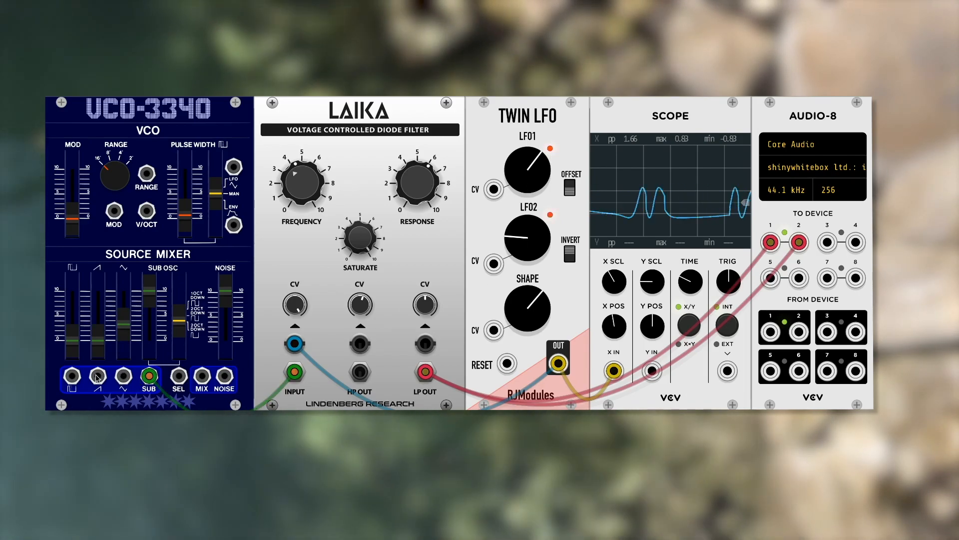
drag(123, 376, 493, 264)
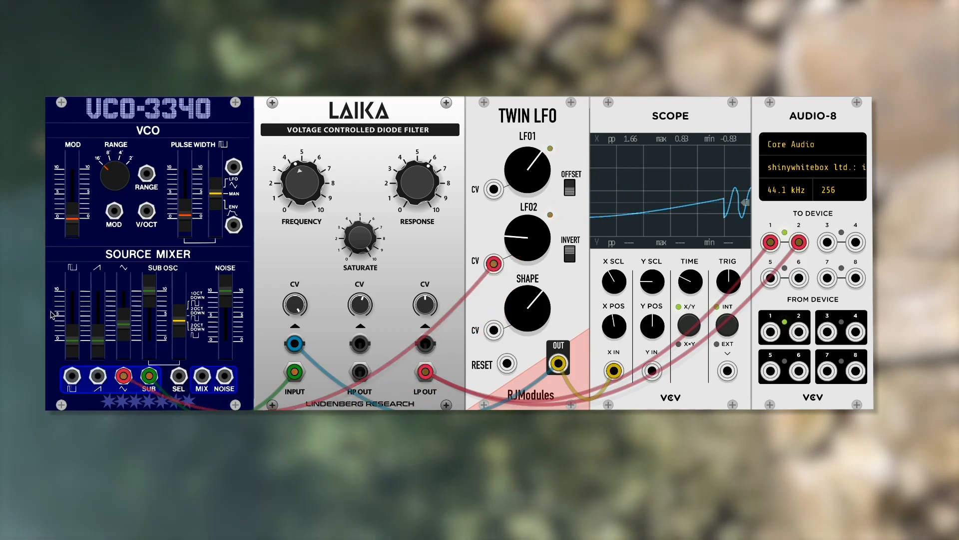
drag(133, 325, 134, 321)
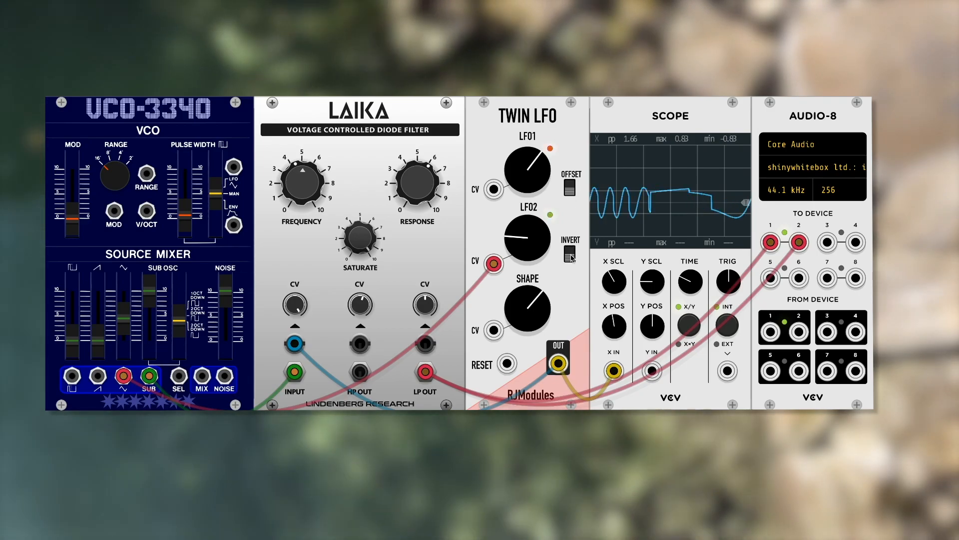
Try several LFO2 rates on Twin LFO and raise the VCO-3340's sine level to near maximum
drag(510, 239, 510, 231)
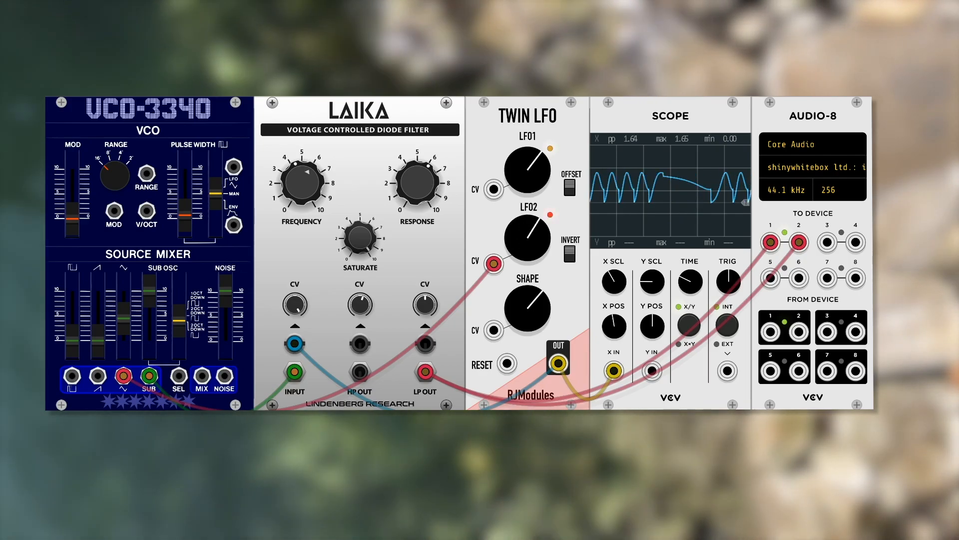
drag(520, 245, 520, 380)
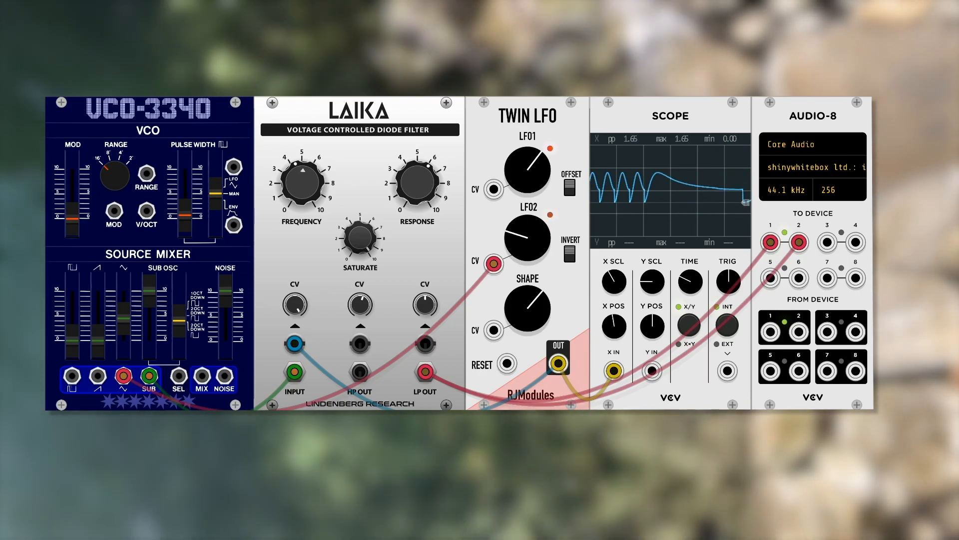
drag(125, 322, 125, 292)
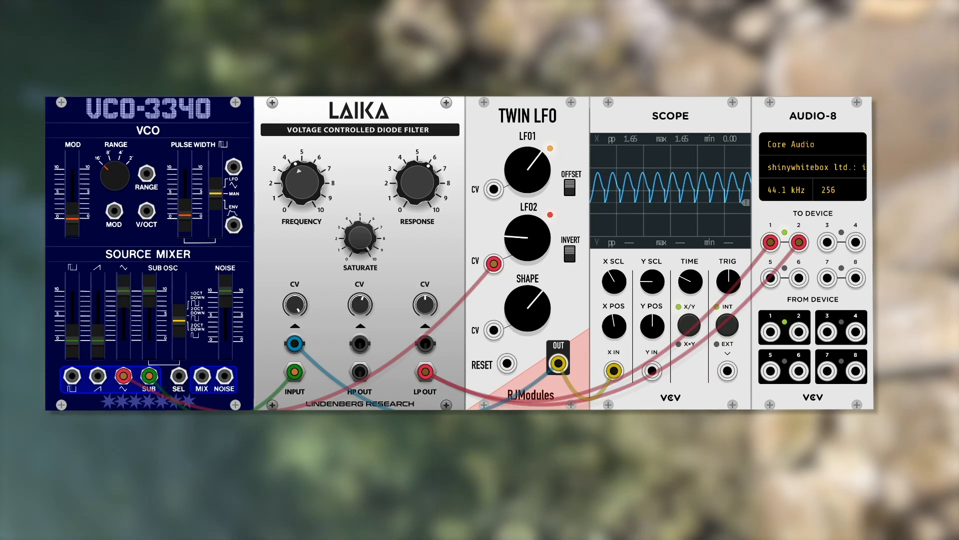
drag(533, 255, 532, 230)
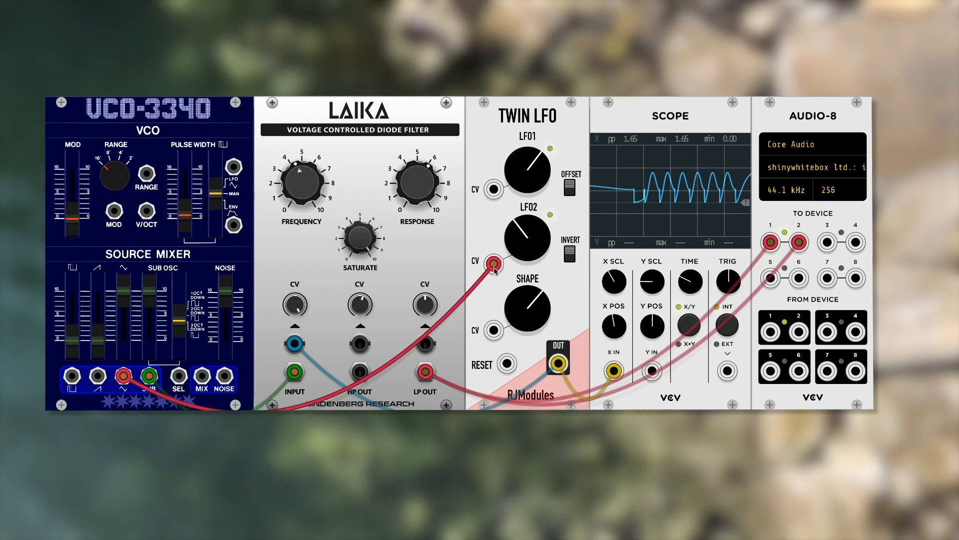
Move the sine cable to Twin LFO's Shape CV input and adjust Shape and the Scope's Time setting
drag(493, 263, 494, 329)
drag(542, 246, 542, 259)
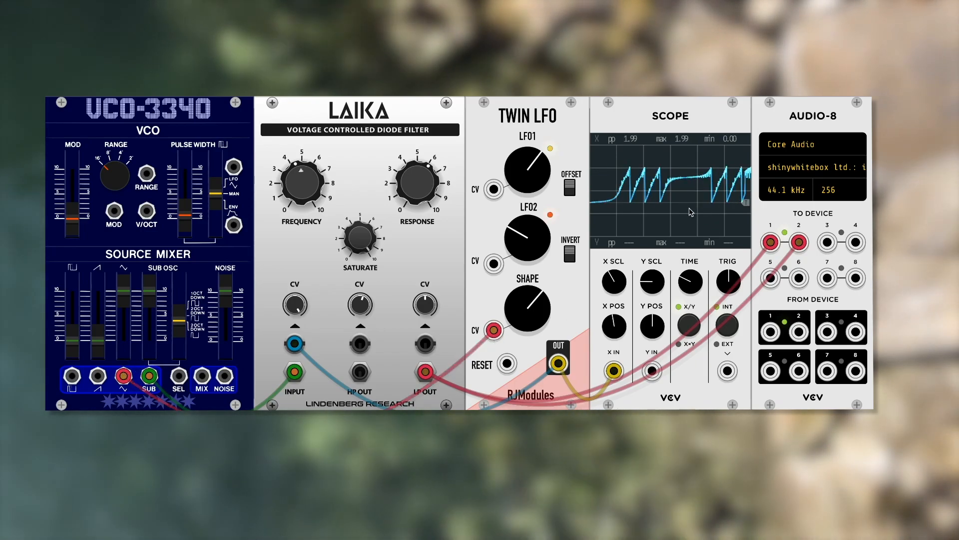
drag(690, 281, 690, 277)
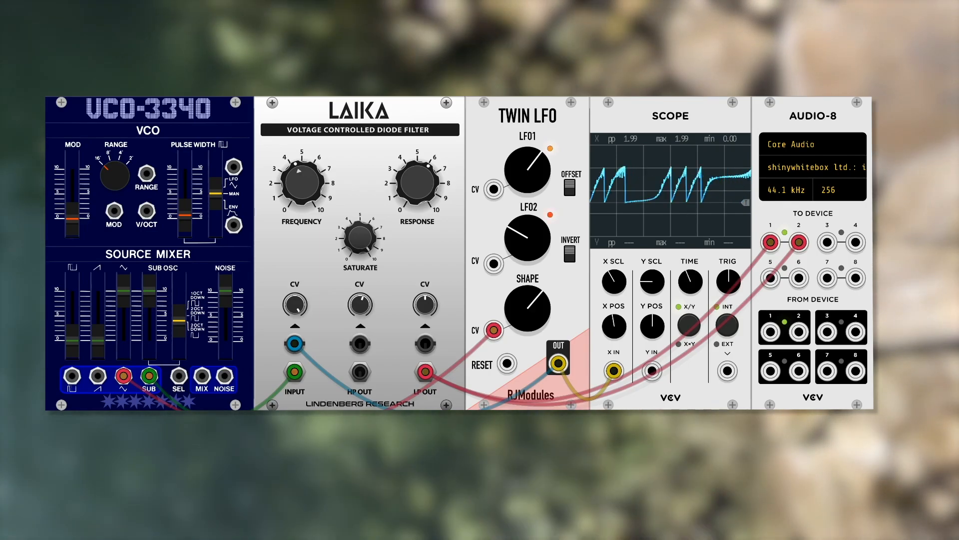
drag(528, 308, 528, 254)
drag(528, 308, 528, 374)
mouse_move(124, 292)
mouse_down()
mouse_move(124, 340)
mouse_move(124, 291)
mouse_up()
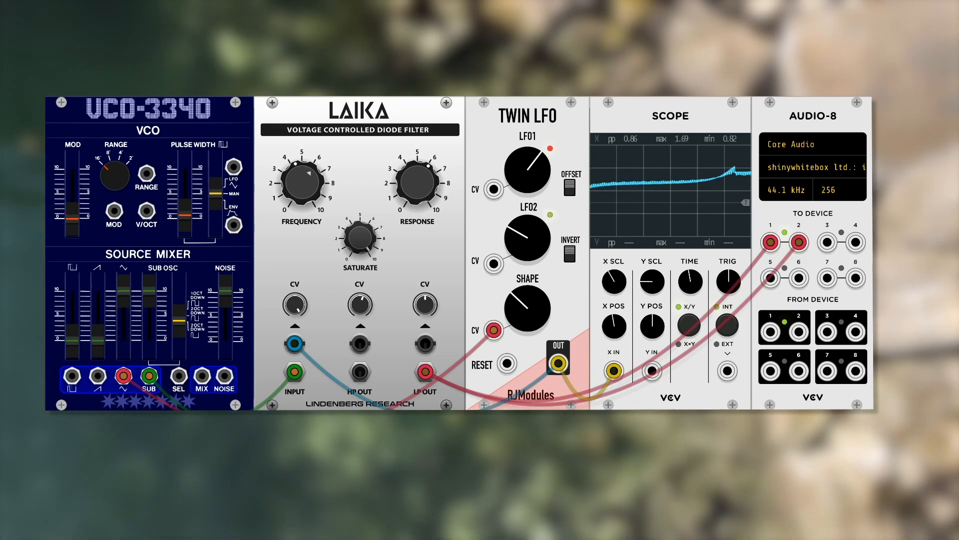
Try the VCO-3340's sawtooth output on Twin LFO's Shape CV with its level near maximum, and remove the cable
drag(124, 375, 97, 376)
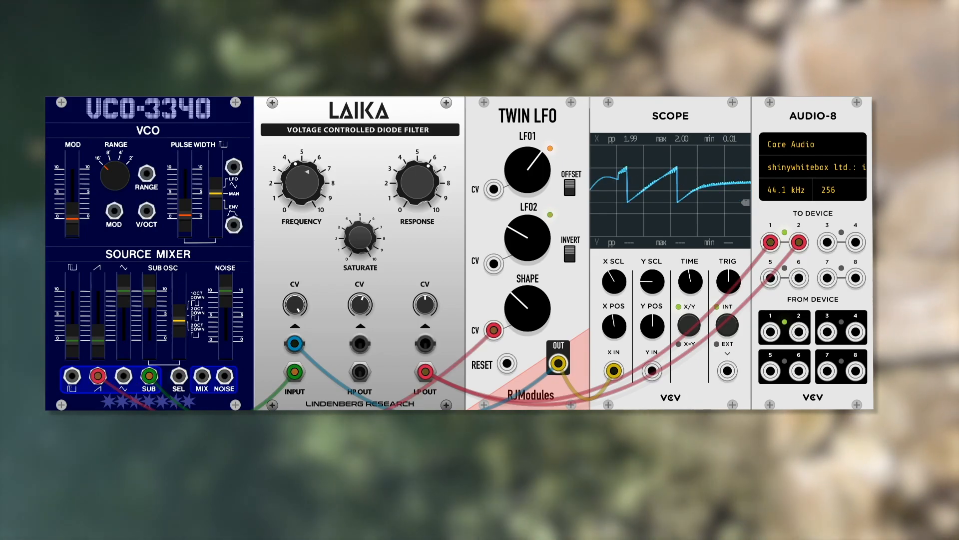
drag(98, 336, 98, 300)
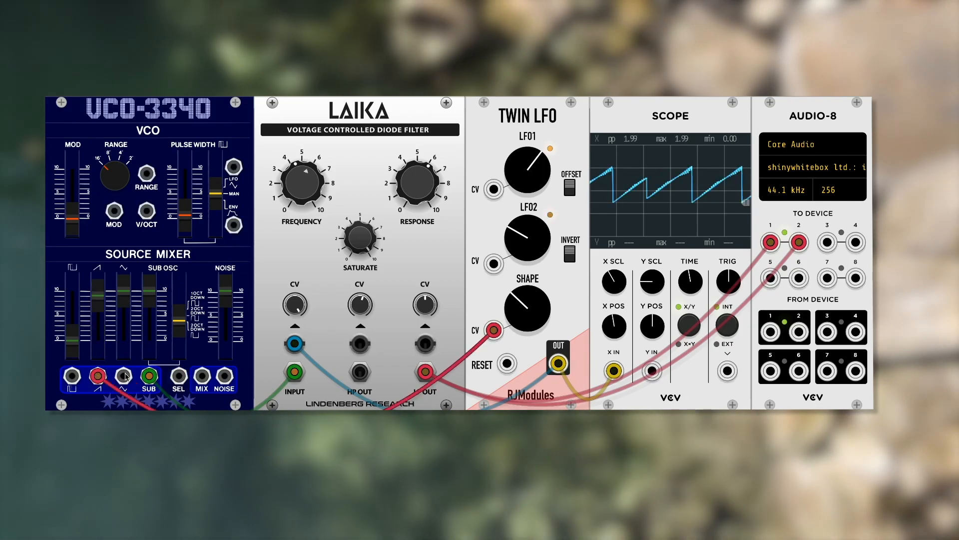
drag(97, 376, 90, 320)
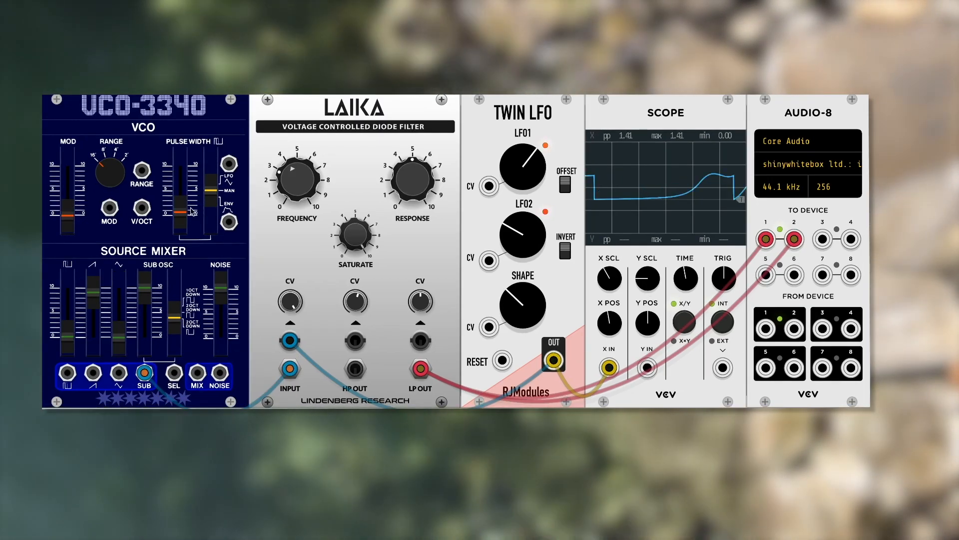
Patch the Twin LFO output into the VCO-3340's V/OCT input and raise the Laika filter's Frequency
drag(141, 209, 554, 360)
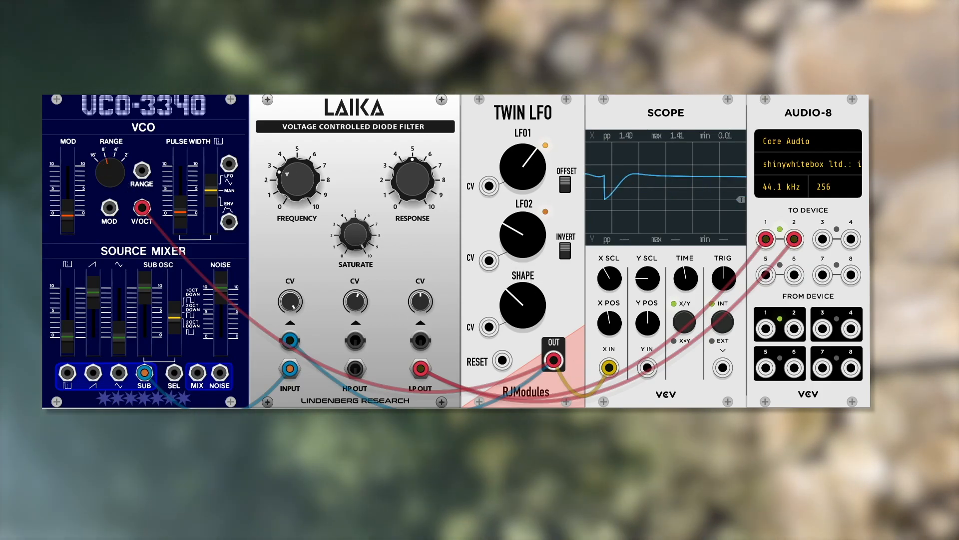
drag(309, 172, 309, 150)
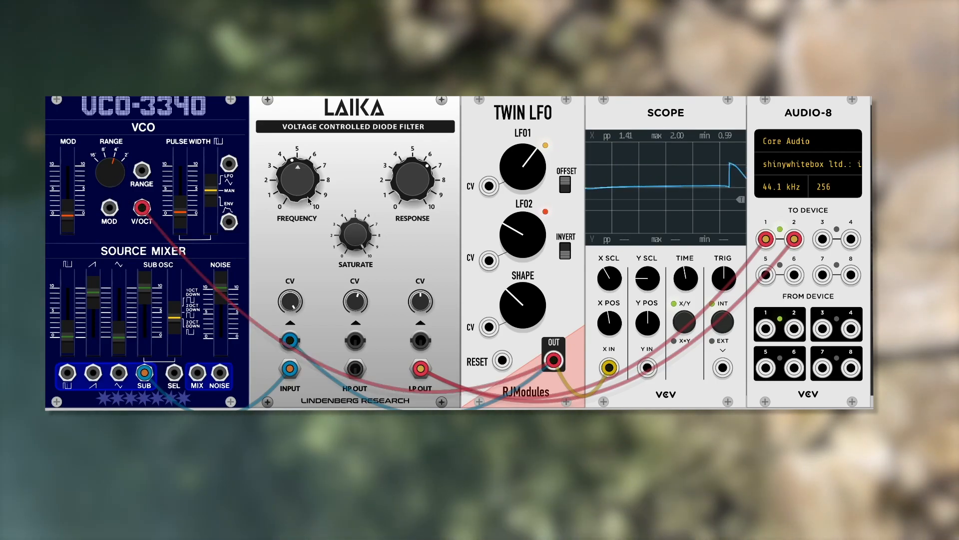
Slow down LFO1 on Twin LFO and readjust the Laika filter's Frequency and Response
drag(534, 172, 534, 195)
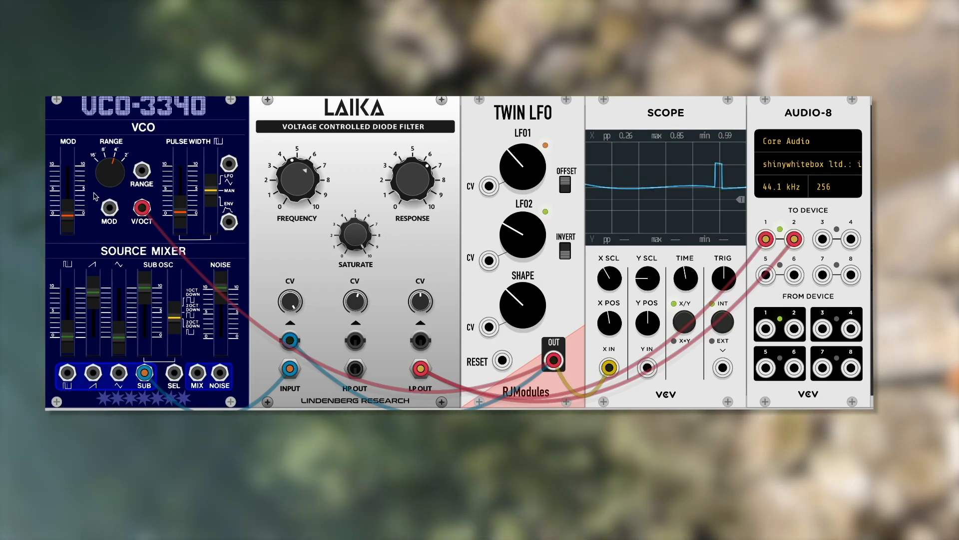
drag(282, 183, 283, 190)
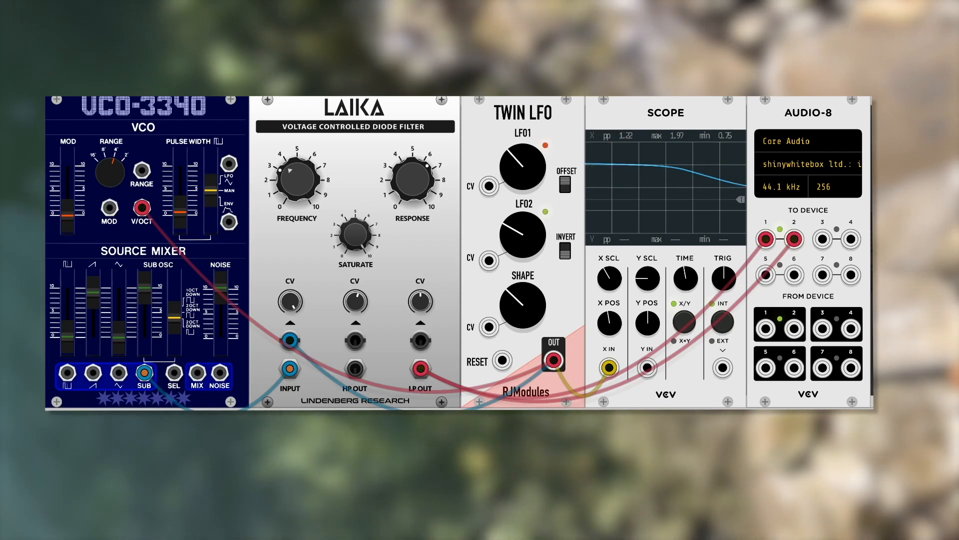
drag(412, 181, 413, 208)
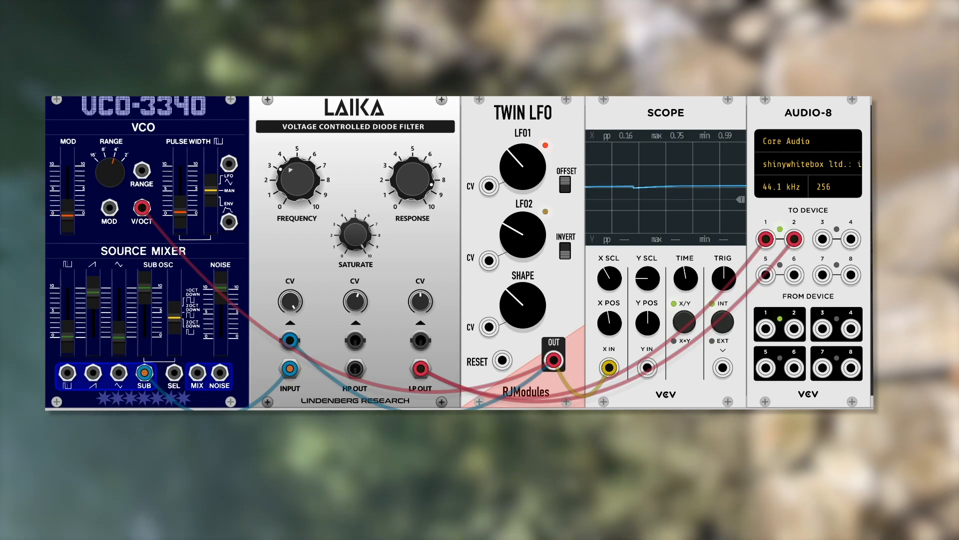
drag(298, 185, 299, 150)
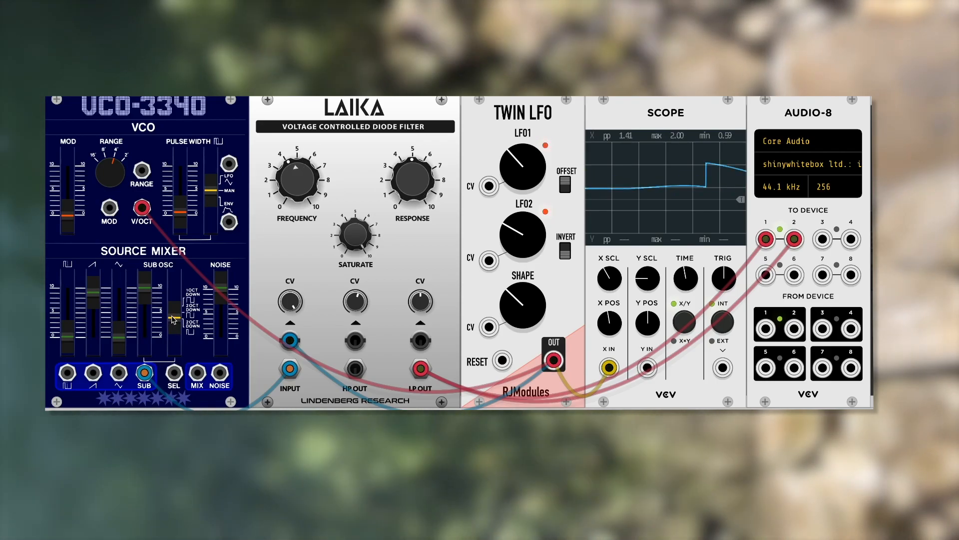
Feed Laika's input from the VCO-3340's sine output, and try a maximum LFO1 rate with faster LFO2 and higher filter Frequency
drag(144, 374, 117, 373)
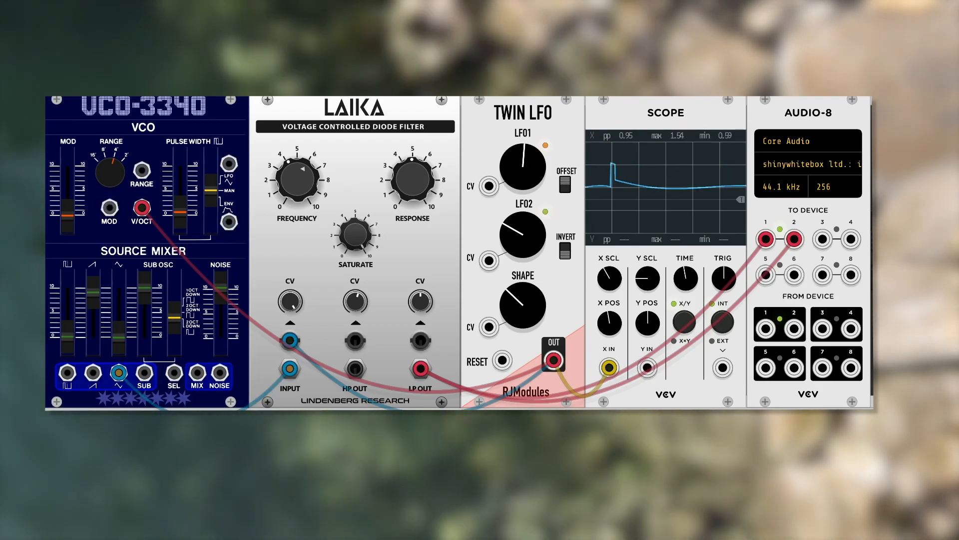
drag(523, 167, 523, 120)
drag(530, 231, 530, 180)
drag(297, 179, 298, 159)
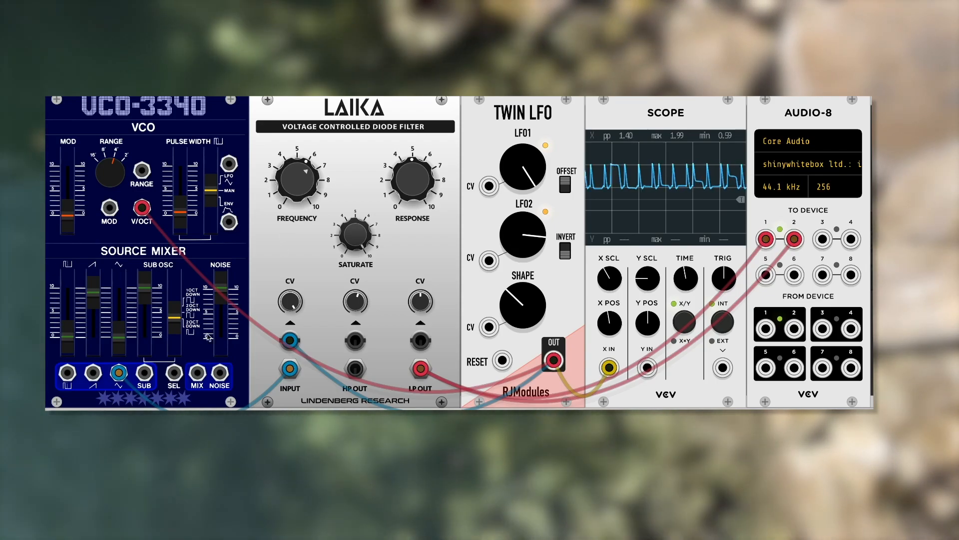
Patch the VCO-3340's noise output into Laika's CV input above LP OUT and readjust the noise level
drag(221, 372, 429, 343)
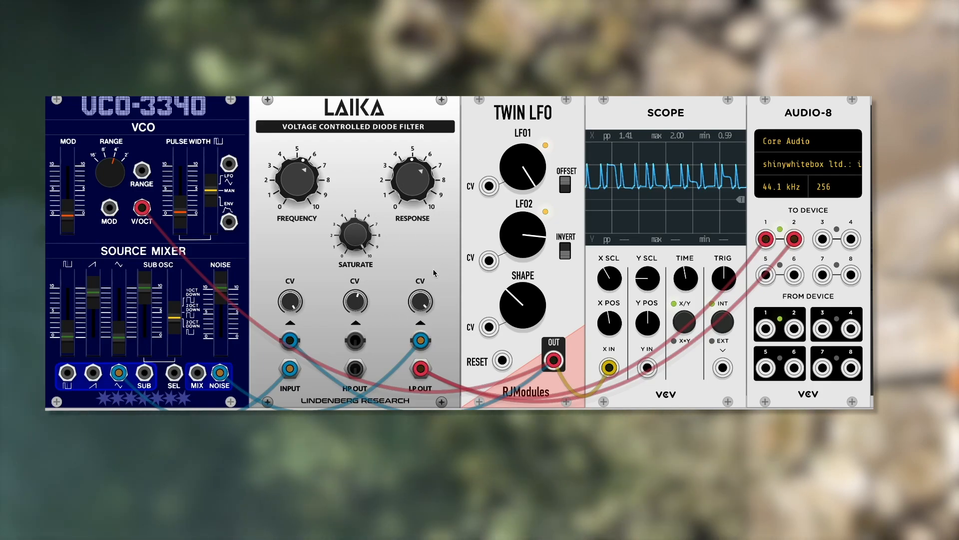
mouse_move(229, 300)
mouse_down()
mouse_move(229, 350)
mouse_move(221, 287)
mouse_up()
Slow down both the LFO1 and LFO2 rates on Twin LFO
drag(527, 180, 533, 216)
drag(532, 180, 532, 197)
drag(533, 241, 533, 268)
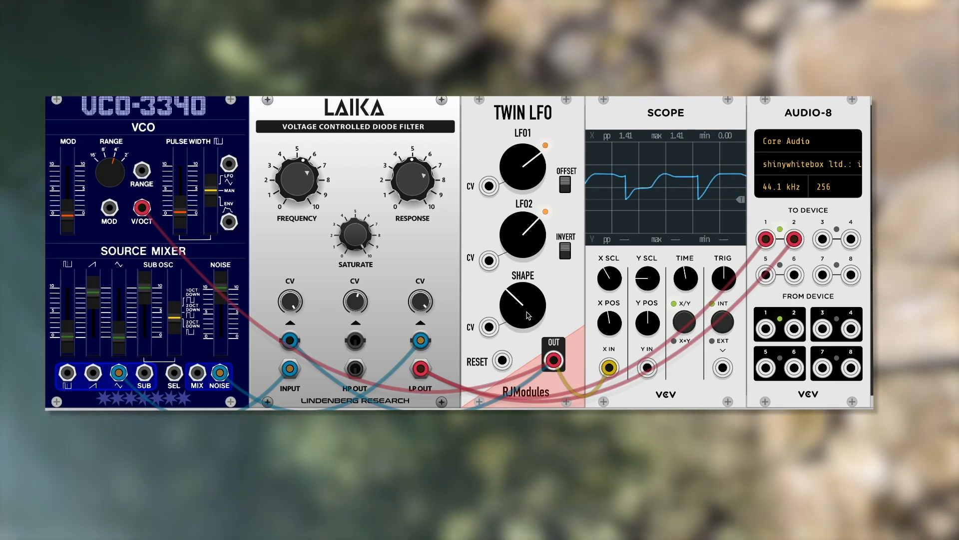
Turn Twin LFO's Shape up to maximum and slow down the LFO2 rate
drag(526, 319, 526, 315)
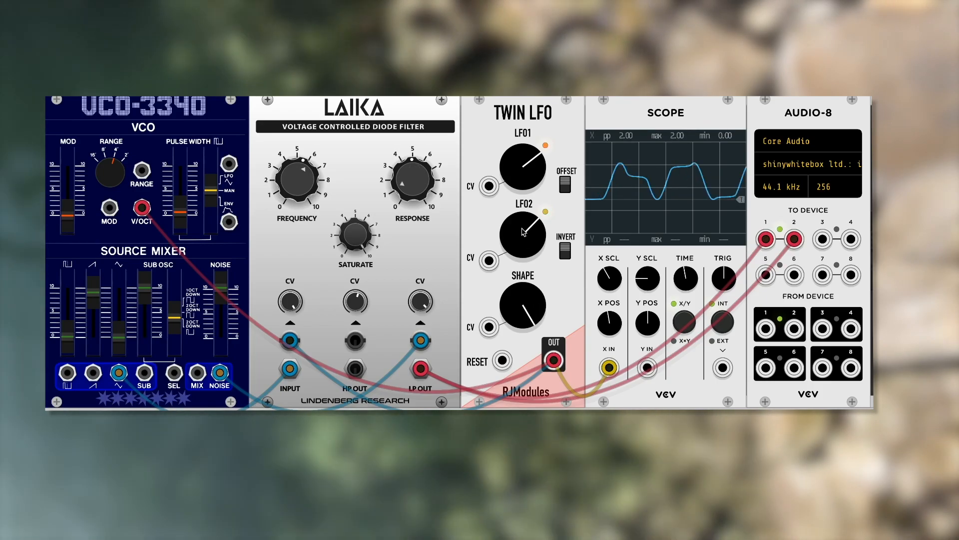
drag(528, 243, 528, 257)
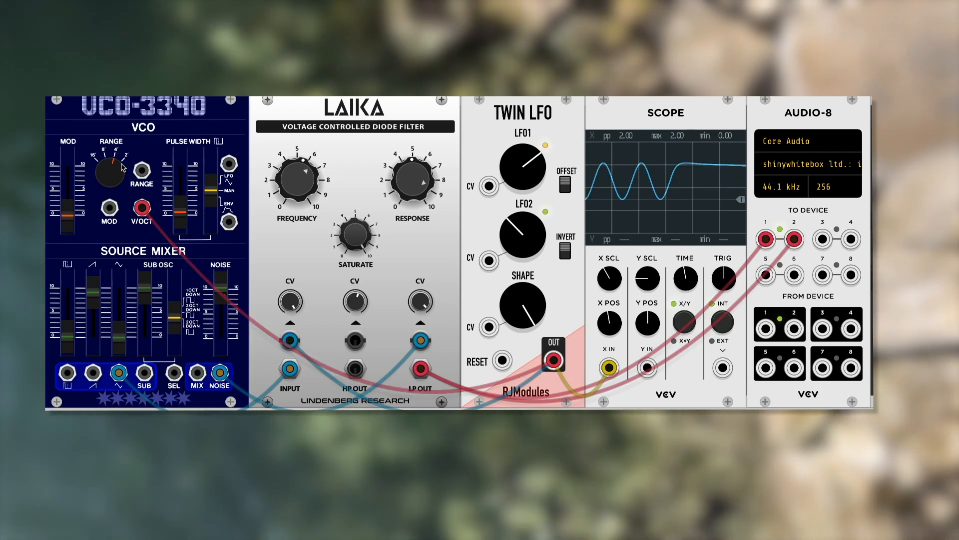
Try the Twin LFO cable in the VCO-3340's MOD input with a raised MOD level and 16' range, and return it to V/OCT
drag(141, 206, 67, 168)
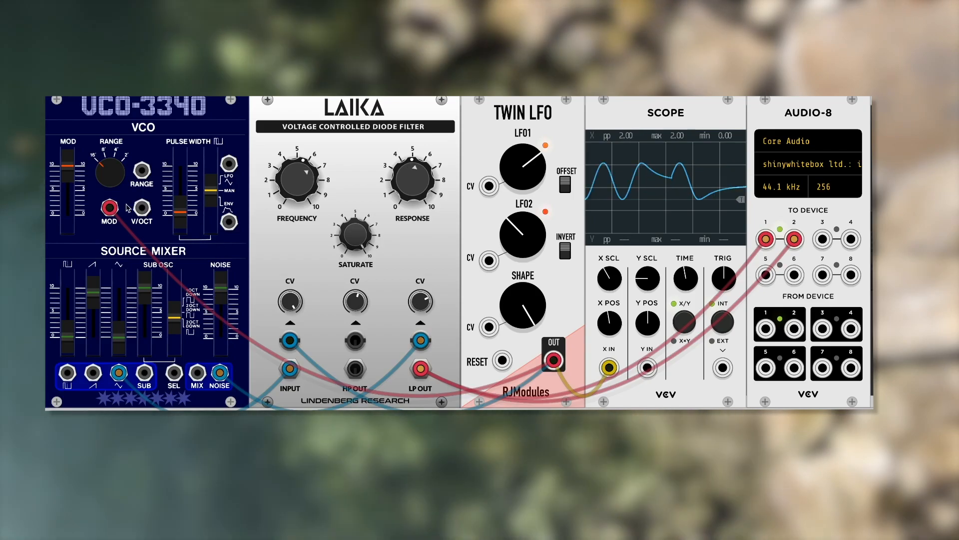
drag(110, 207, 142, 208)
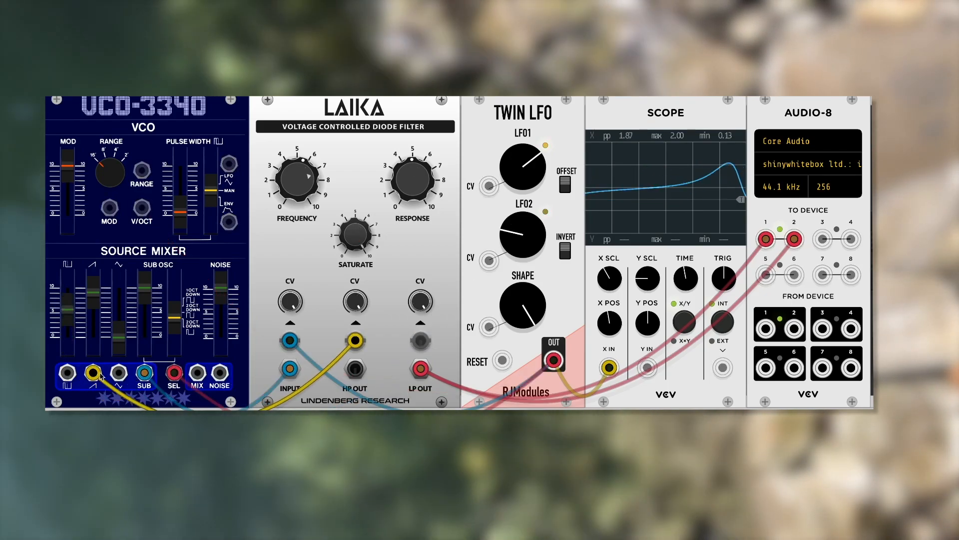
Raise the VCO-3340's sine level in the source mixer and patch its sine output into Laika's CV inputs above HP OUT and LP OUT
mouse_move(120, 373)
mouse_down()
mouse_move(94, 374)
mouse_move(119, 372)
mouse_up()
drag(119, 337, 119, 288)
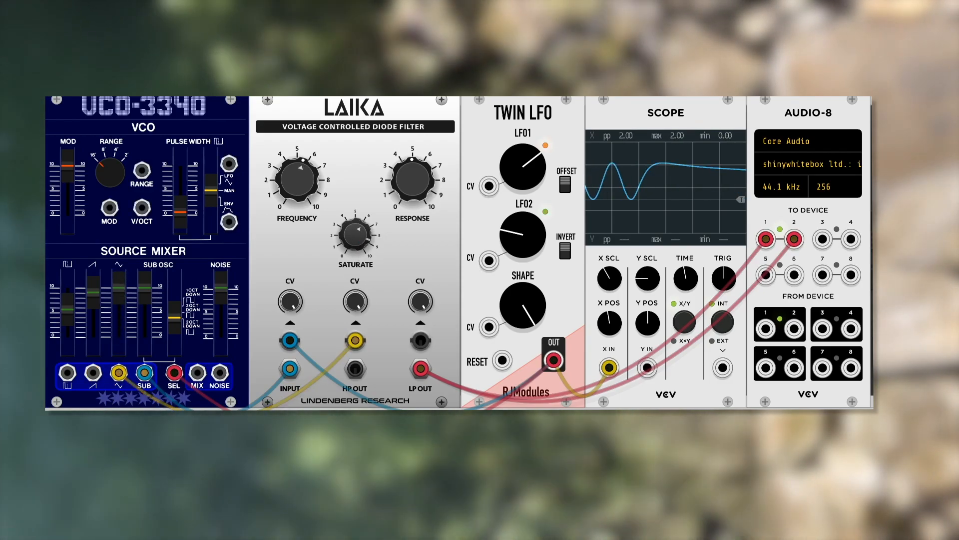
drag(421, 340, 119, 373)
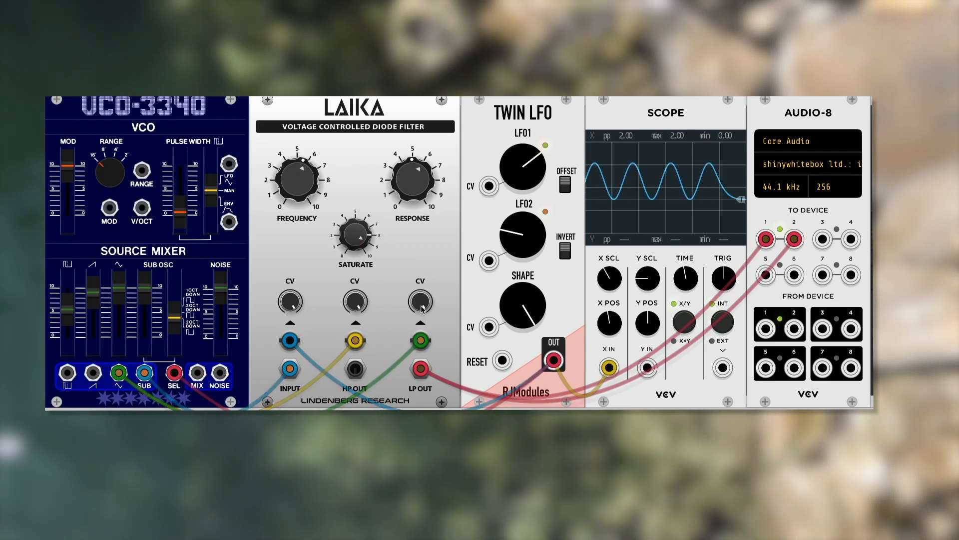
Try modulating the VCO-3340's V/OCT input from Twin LFO's output with a lower Shape, and unplug that cable
mouse_move(142, 210)
mouse_down()
mouse_move(525, 235)
mouse_move(554, 360)
mouse_up()
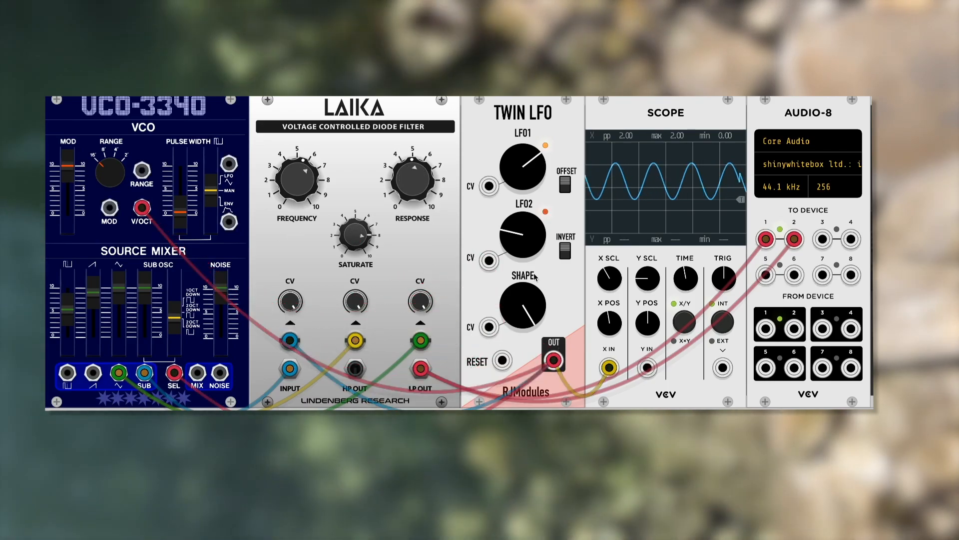
drag(524, 300, 523, 336)
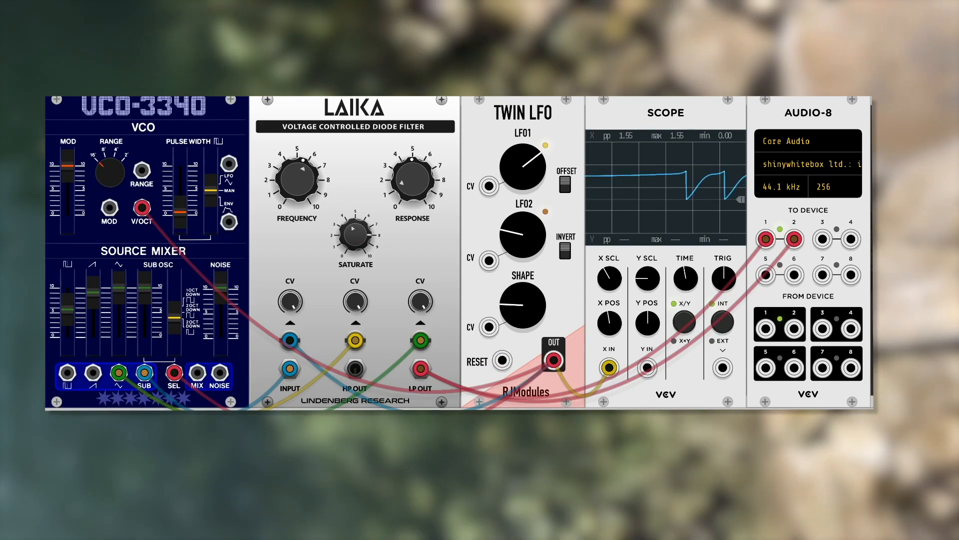
drag(142, 207, 184, 224)
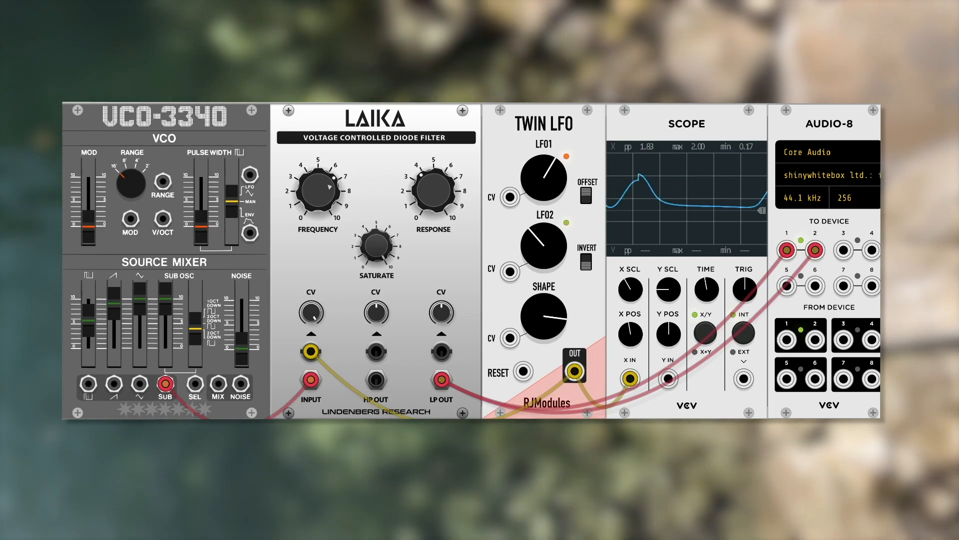
Raise Laika's Response to about 10 and retune Twin LFO with maximum LFO1 rate, faster LFO2 and a low Shape
drag(445, 174, 446, 165)
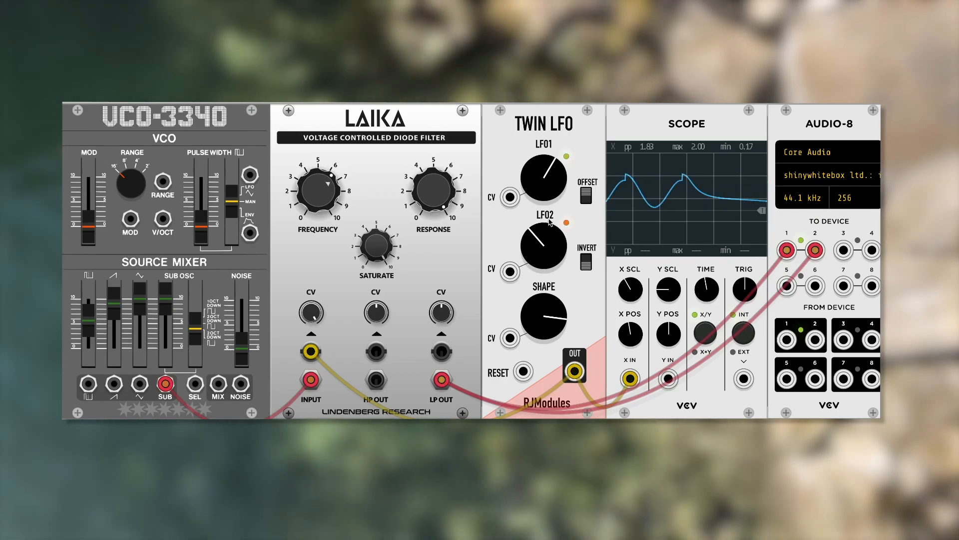
drag(550, 225, 538, 256)
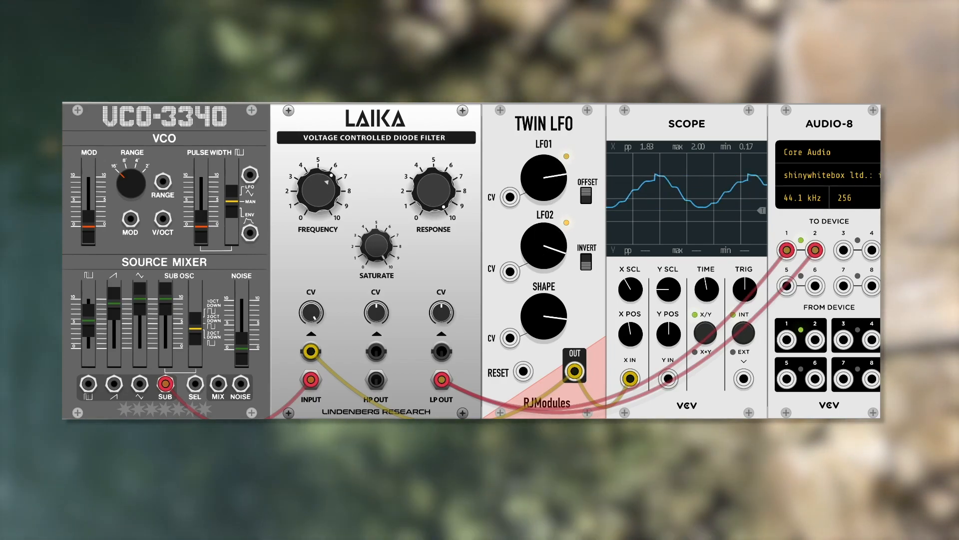
drag(544, 317, 543, 383)
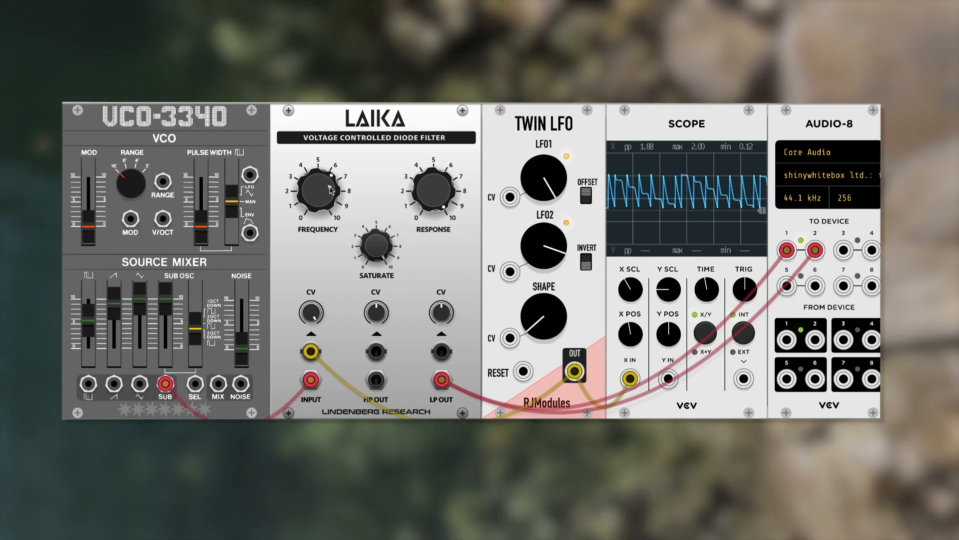